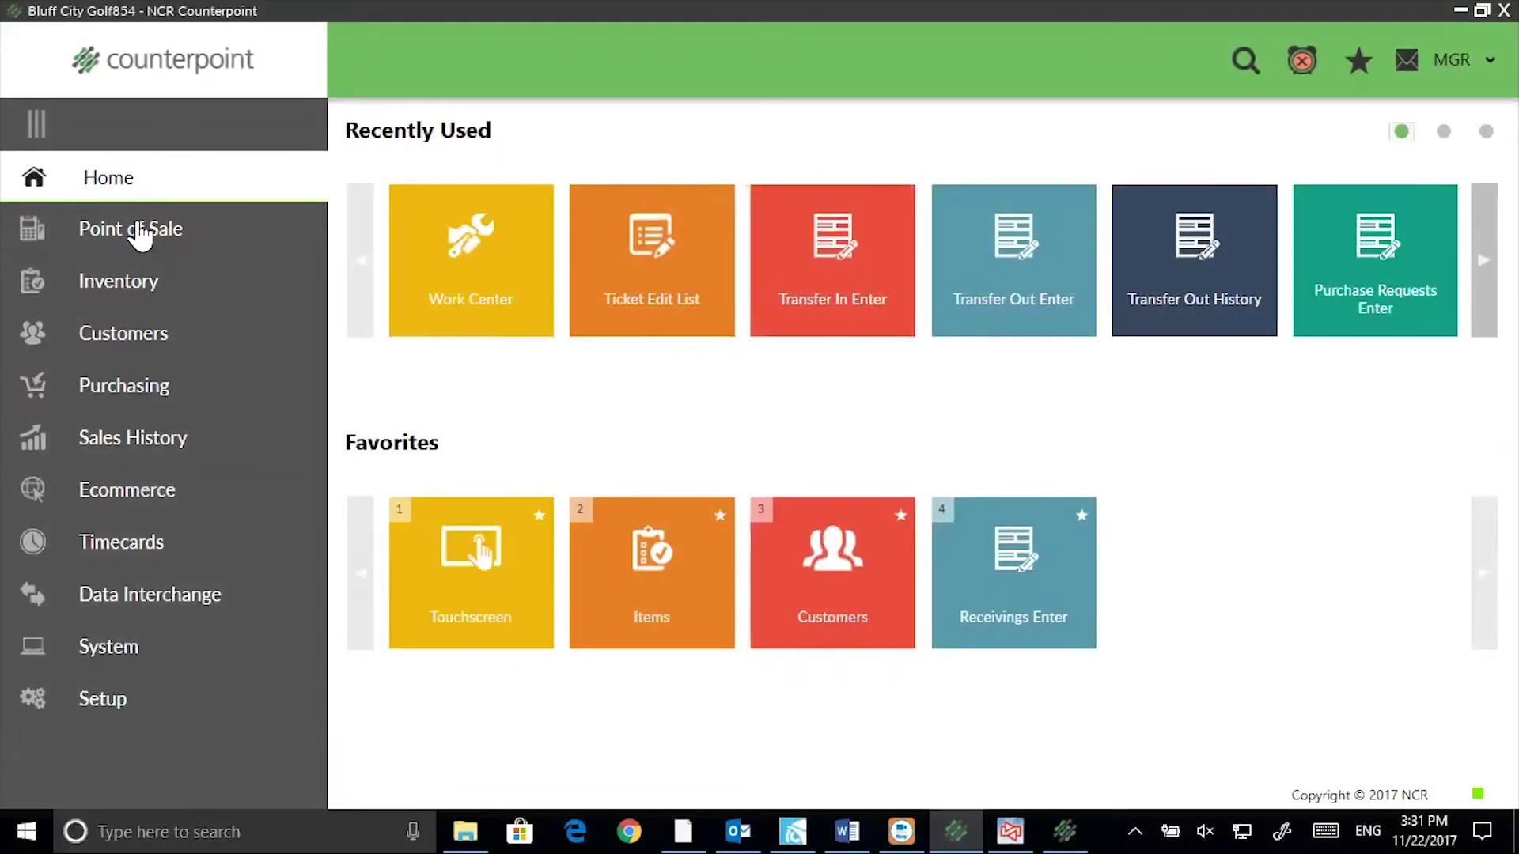
Step: Open the Point of Sale section from the Home dashboard sidebar
{"action": "left_click", "coordinate": [139, 230]}
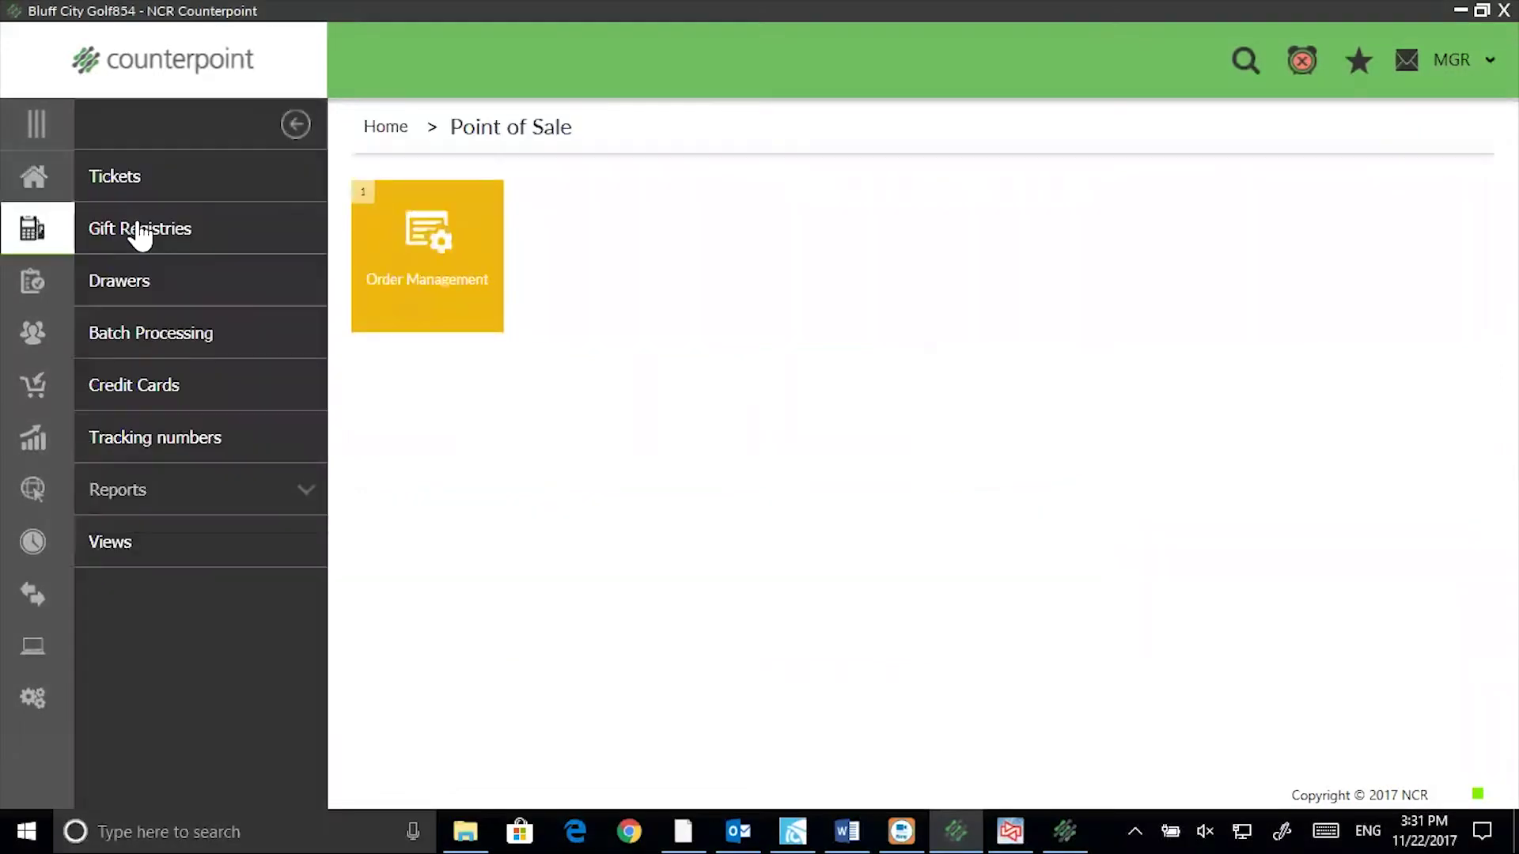
Step: Preview the Ticket Edit List summary of the four current tickets, then close it
{"action": "left_click", "coordinate": [142, 176]}
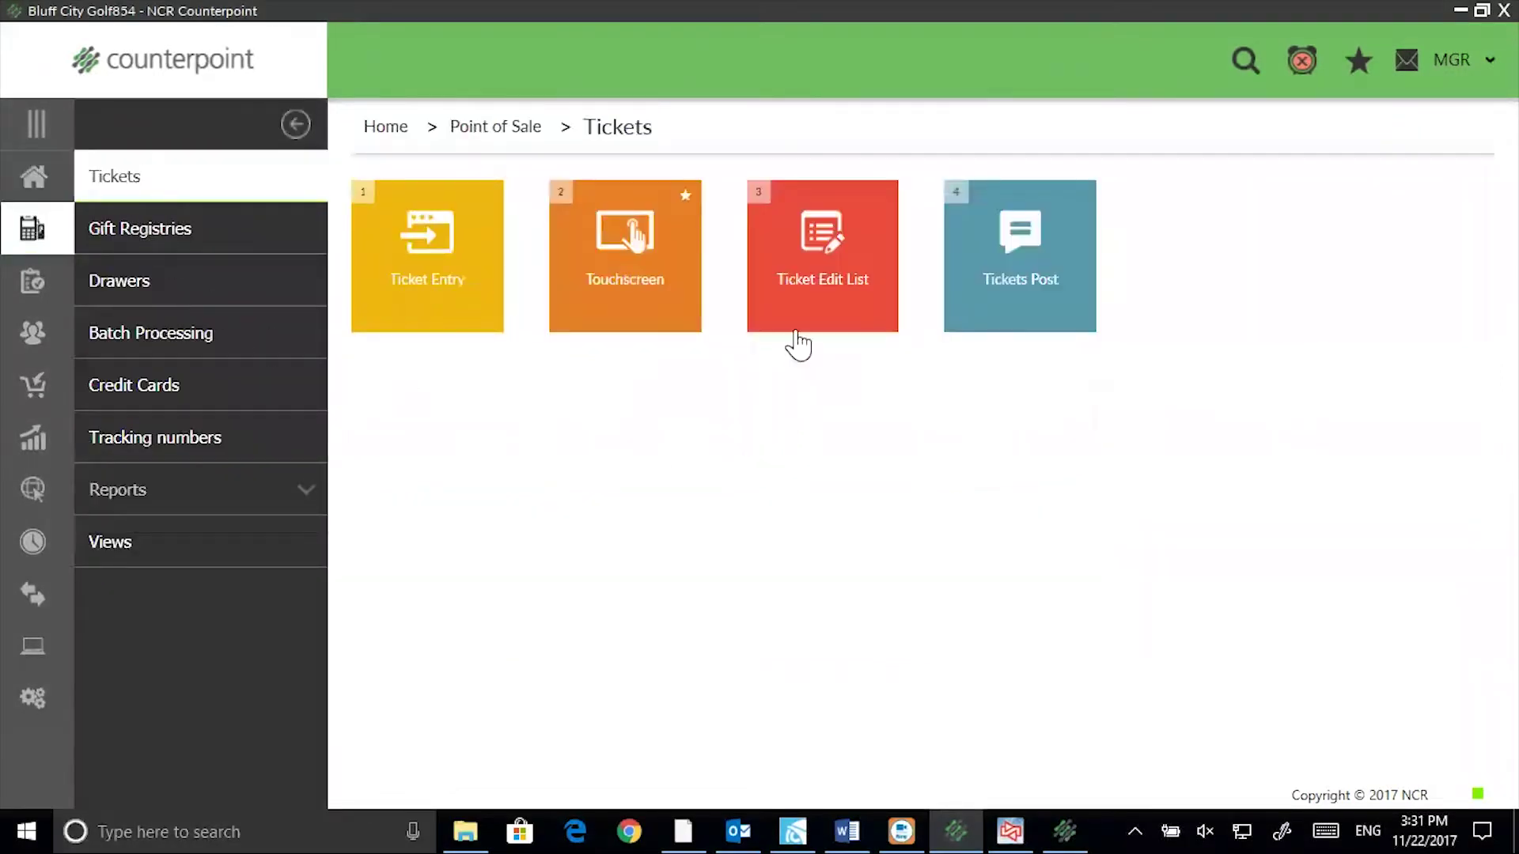
{"action": "left_click", "coordinate": [818, 280]}
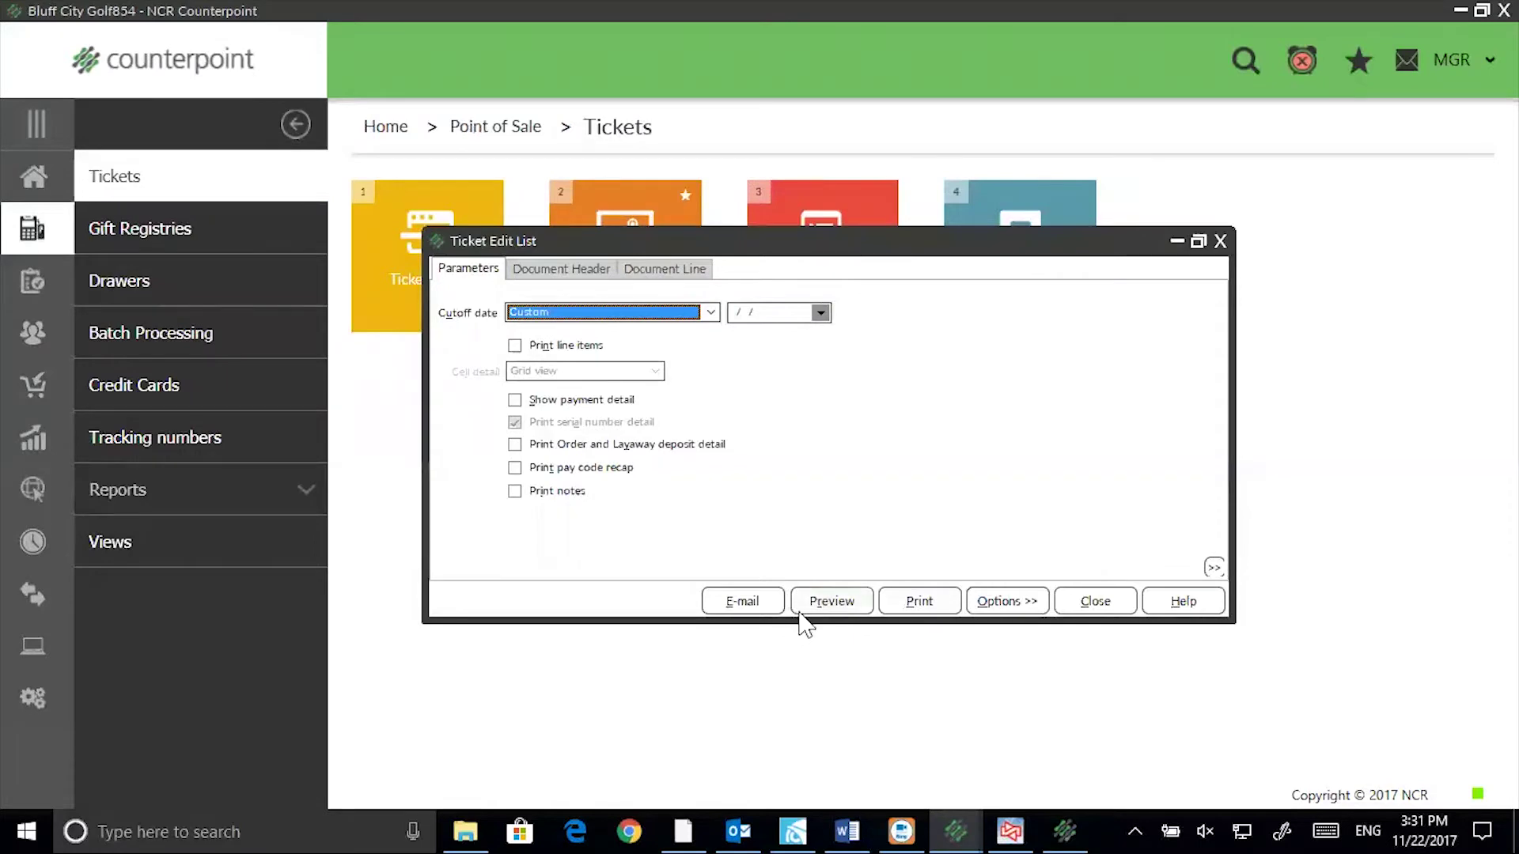
{"action": "left_click", "coordinate": [822, 603]}
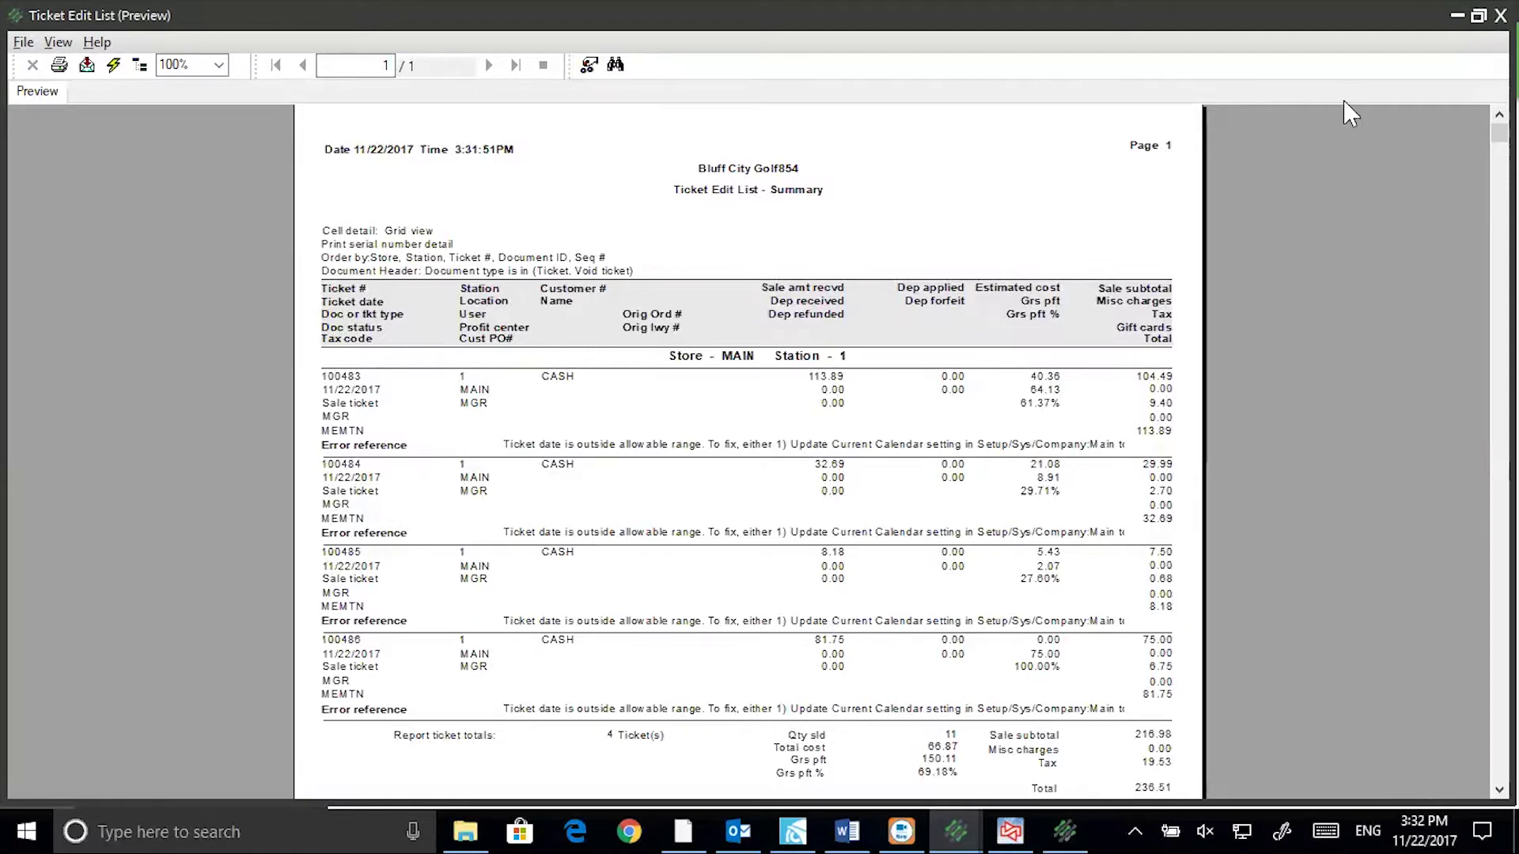
{"action": "left_click", "coordinate": [1500, 15]}
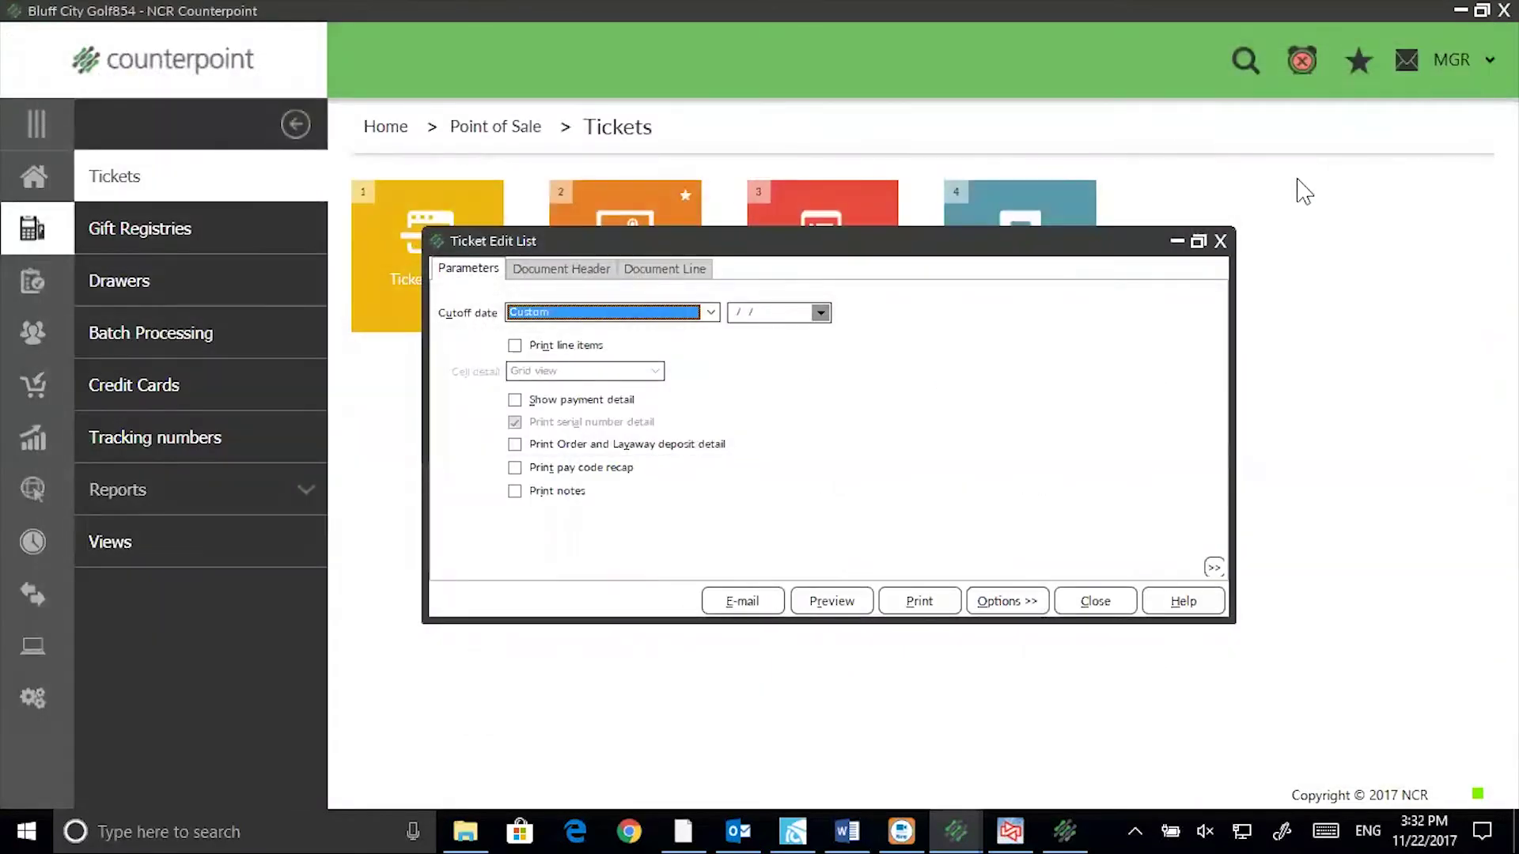
{"action": "left_click", "coordinate": [1221, 240]}
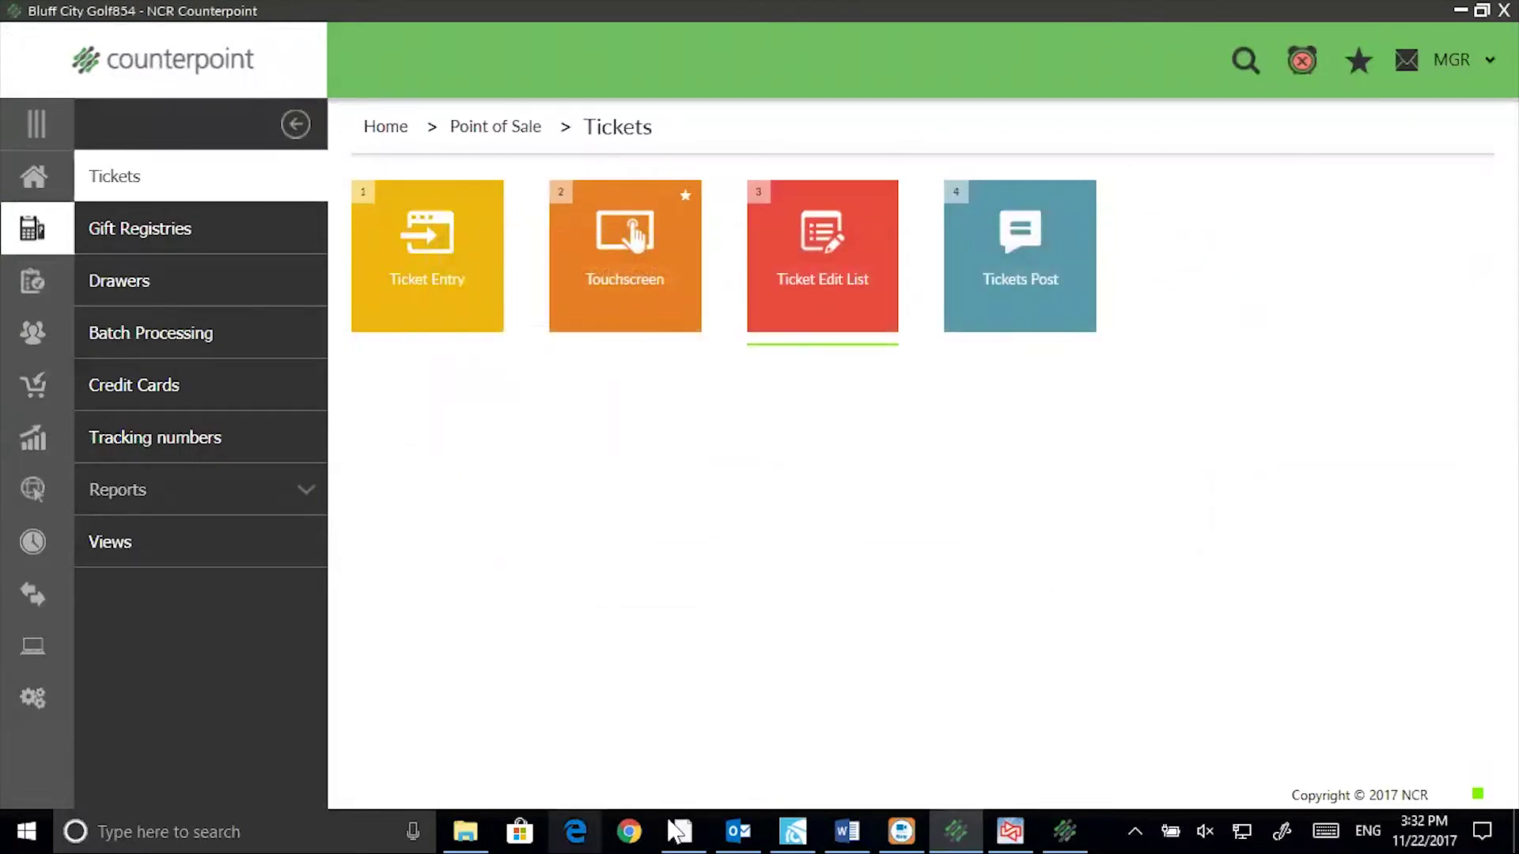
Step: Switch to the Bluff City Golf853 Counterpoint window
{"action": "left_click", "coordinate": [946, 818]}
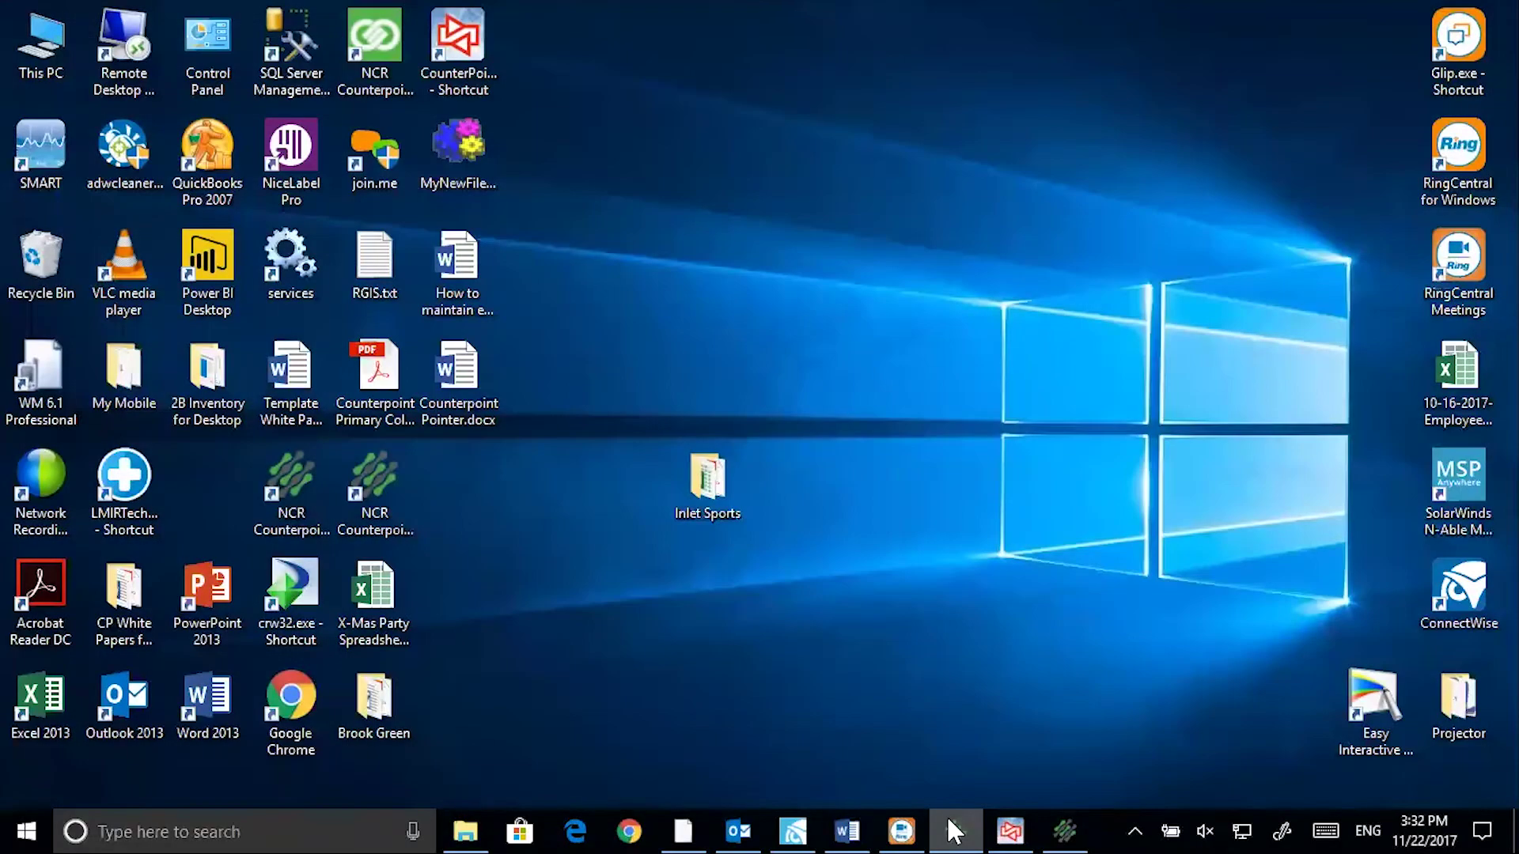
{"action": "left_click", "coordinate": [947, 818]}
{"action": "mouse_move", "coordinate": [1063, 830]}
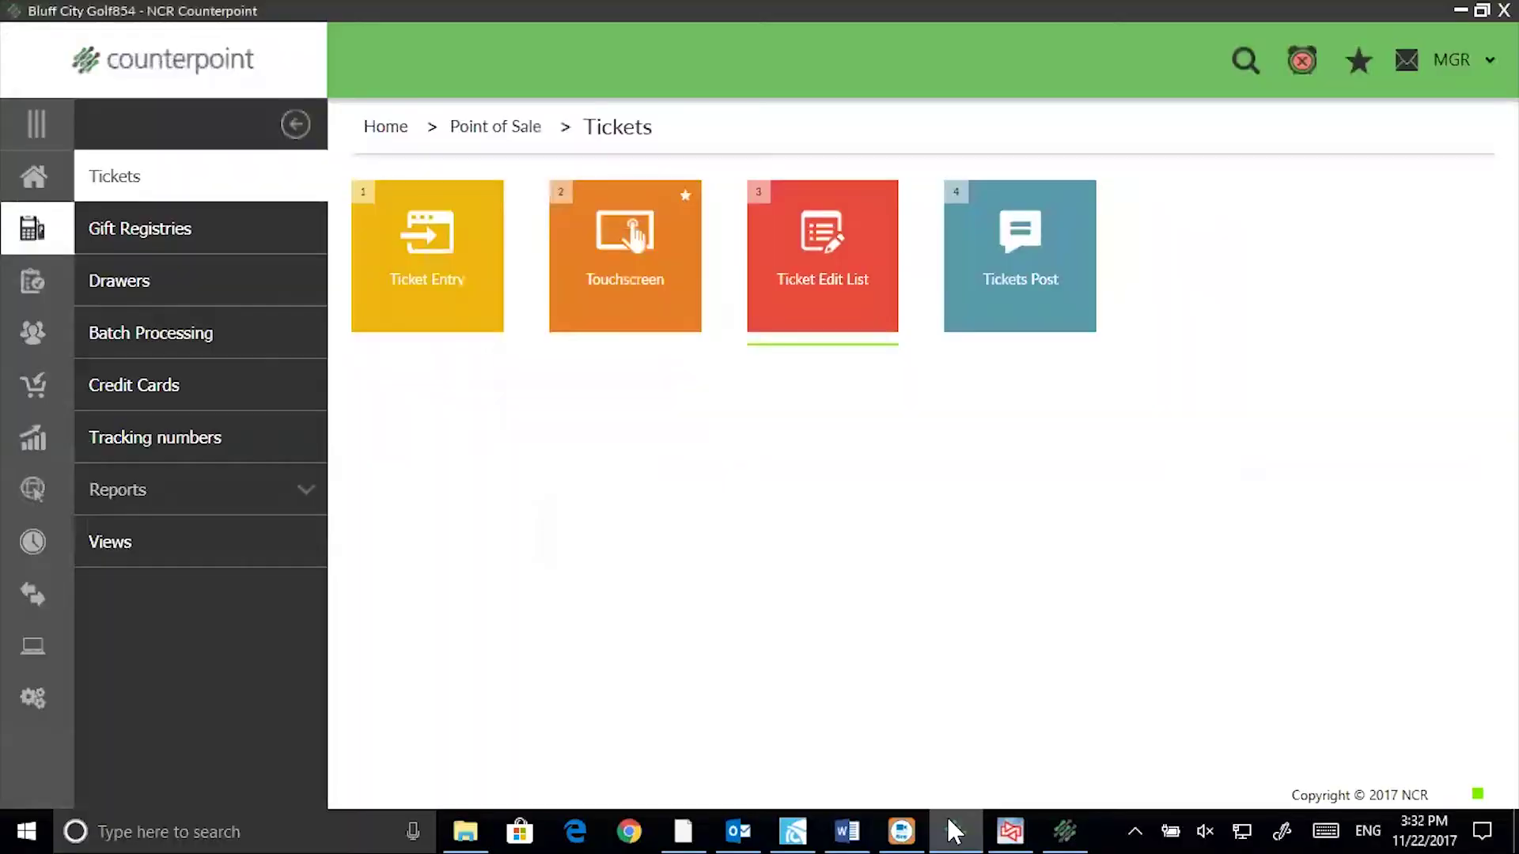
{"action": "left_click", "coordinate": [1062, 831]}
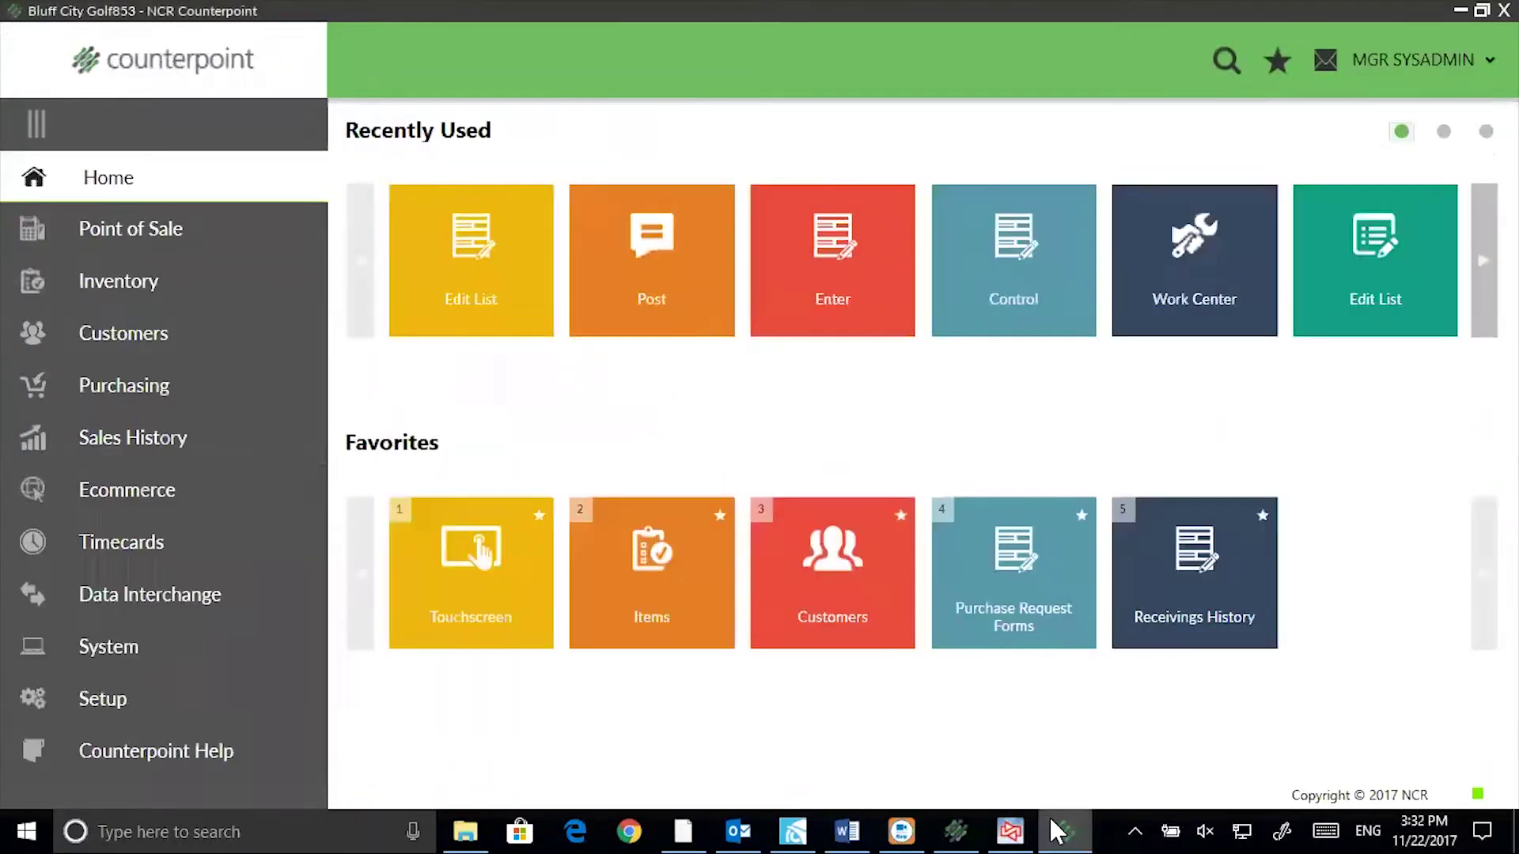
Step: Open the System Work Center and review its pending purchase orders, receivings and transfer out
{"action": "left_click", "coordinate": [94, 655]}
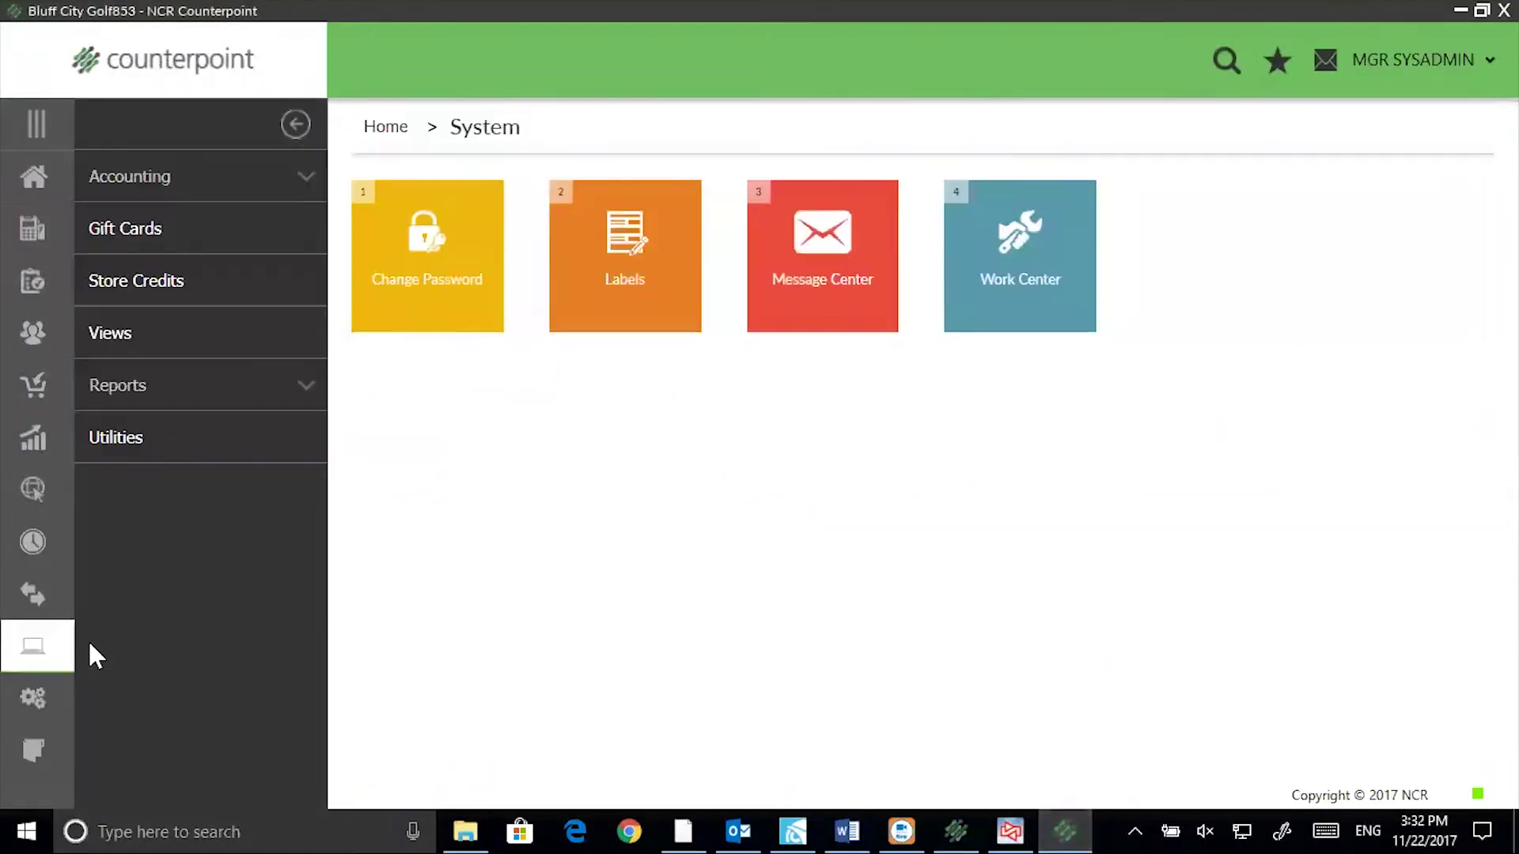
{"action": "left_click", "coordinate": [1019, 207]}
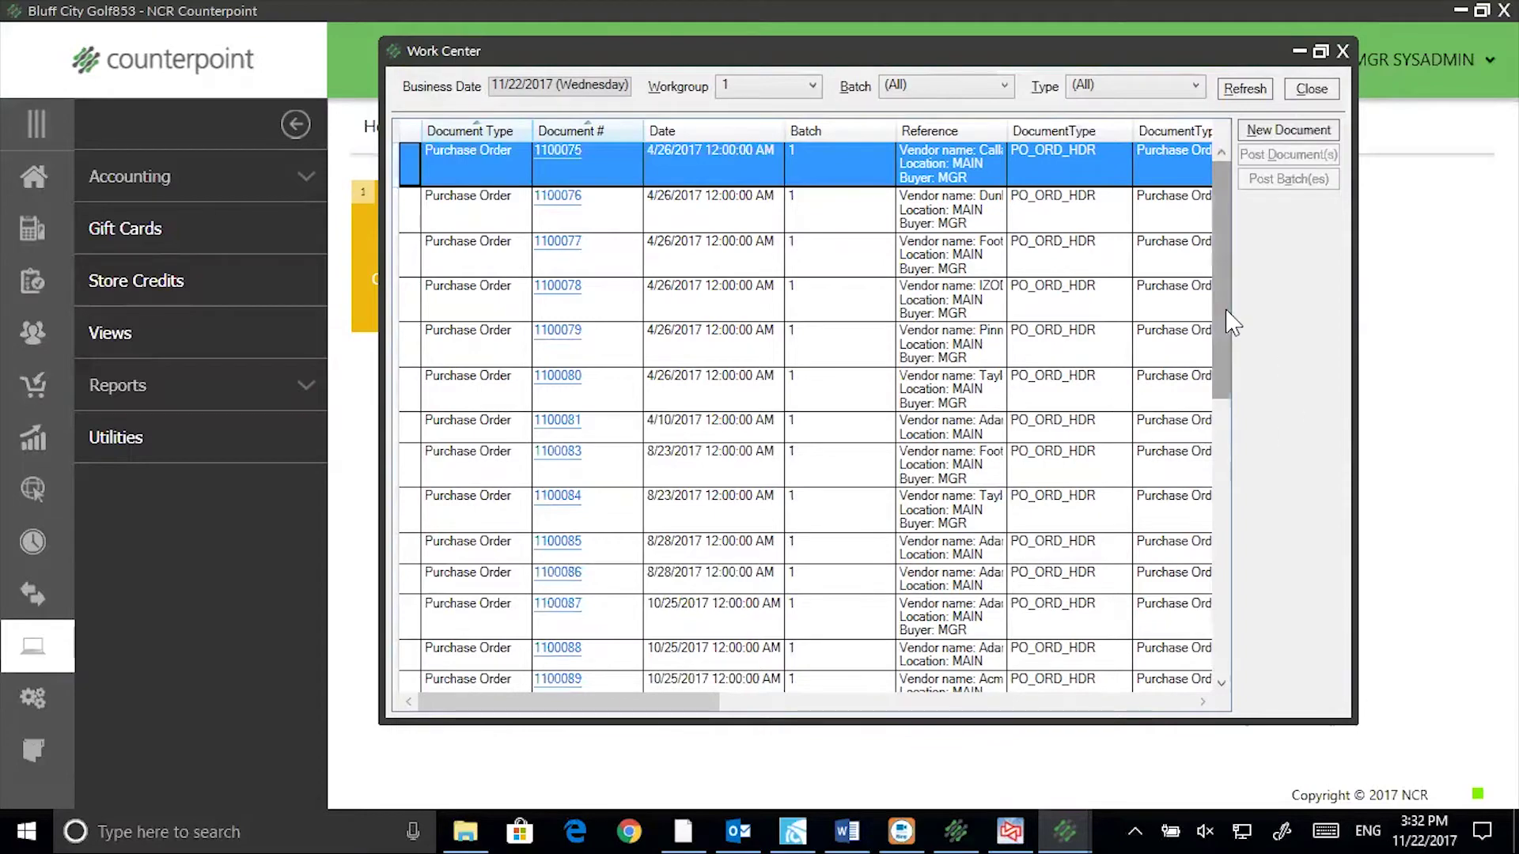
{"action": "left_click_drag", "start_coordinate": [1220, 295], "coordinate": [1212, 448]}
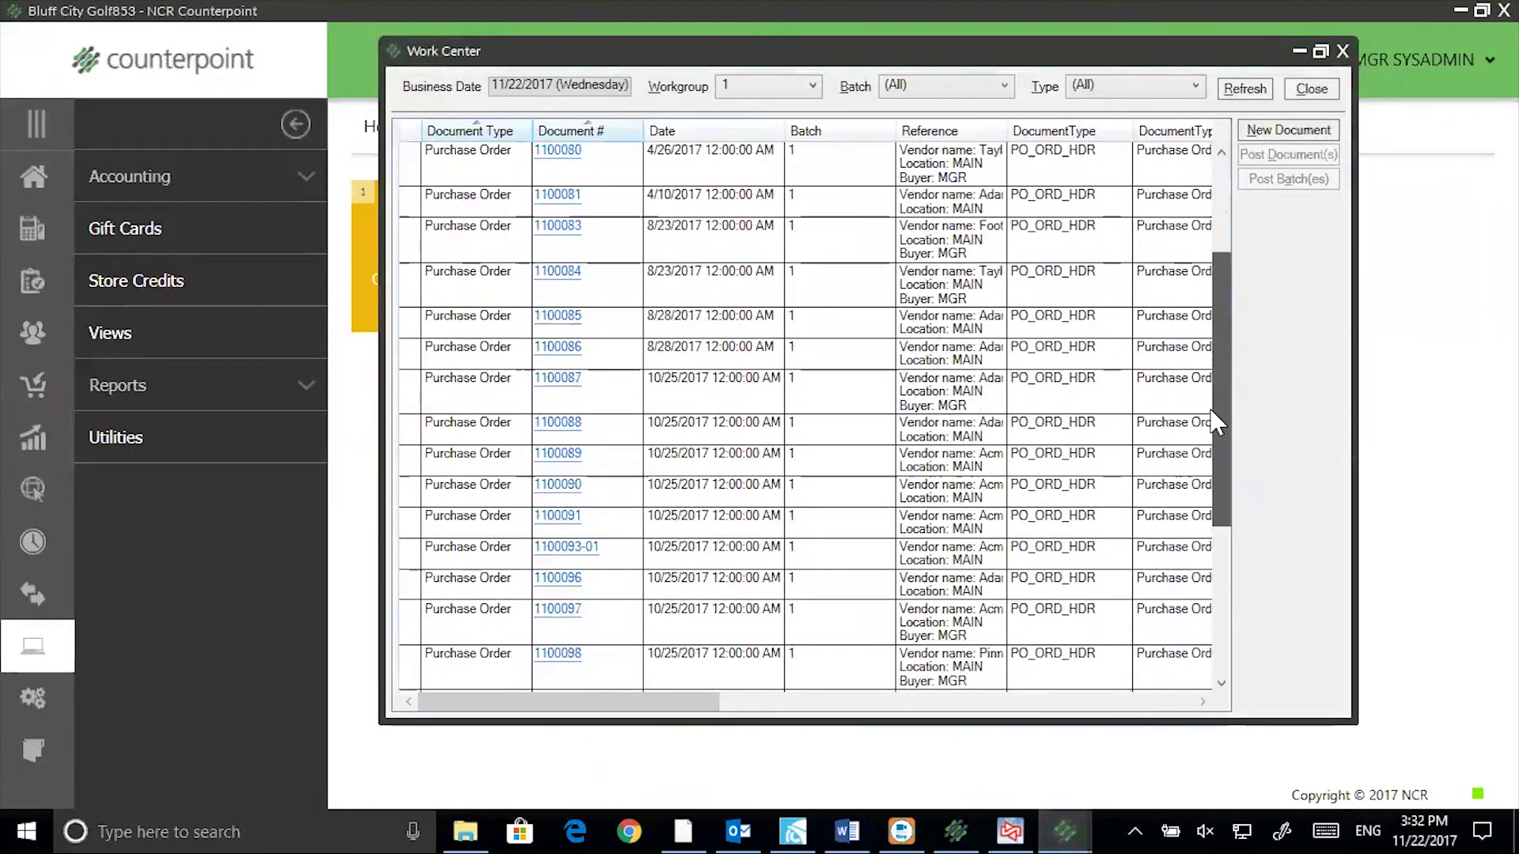
{"action": "left_click_drag", "start_coordinate": [1211, 448], "coordinate": [1218, 561]}
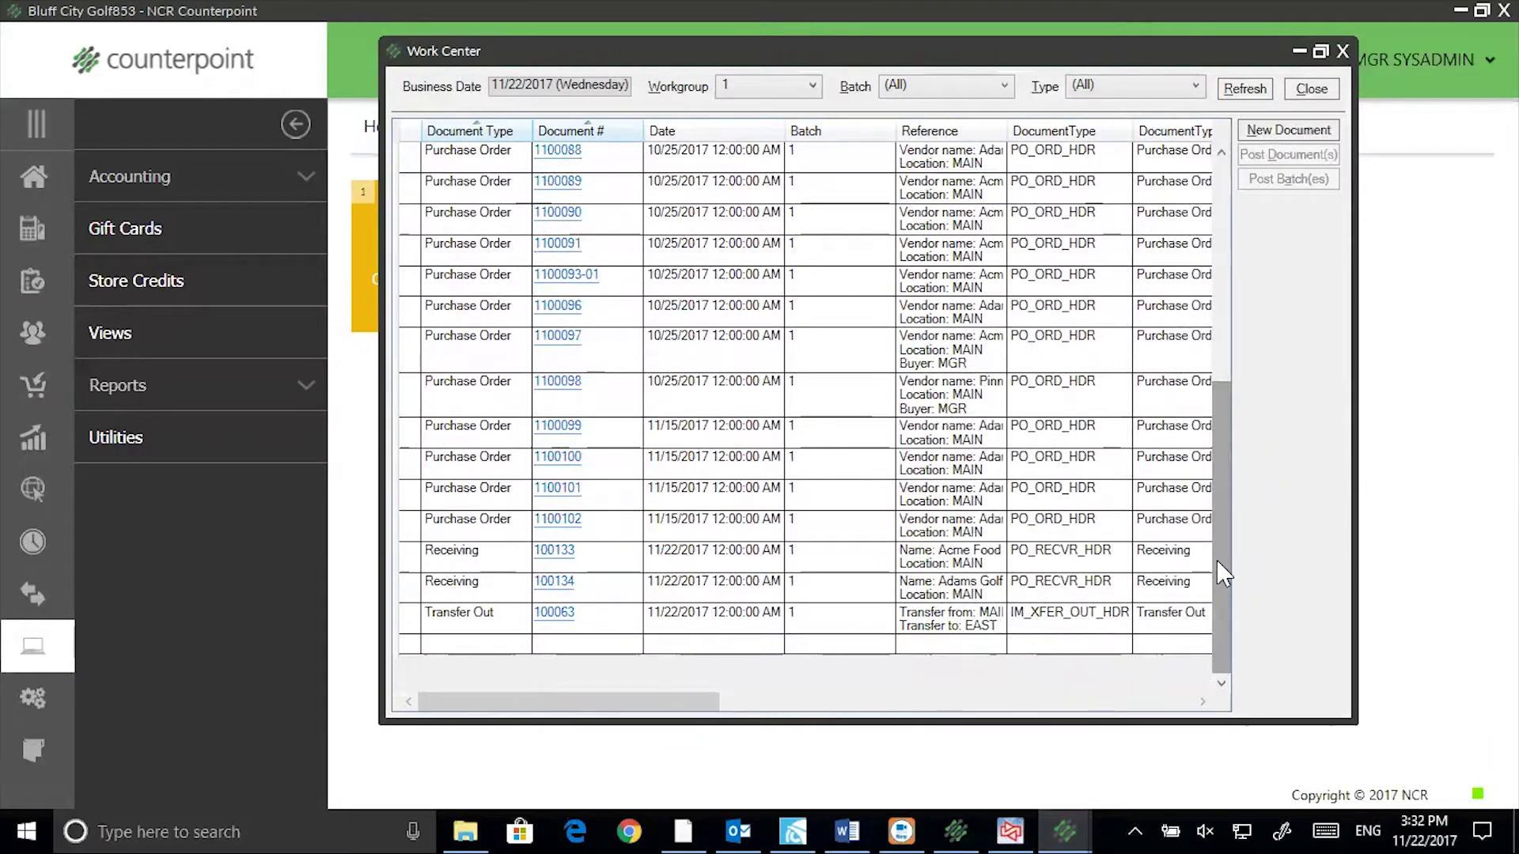
{"action": "left_click", "coordinate": [1195, 87]}
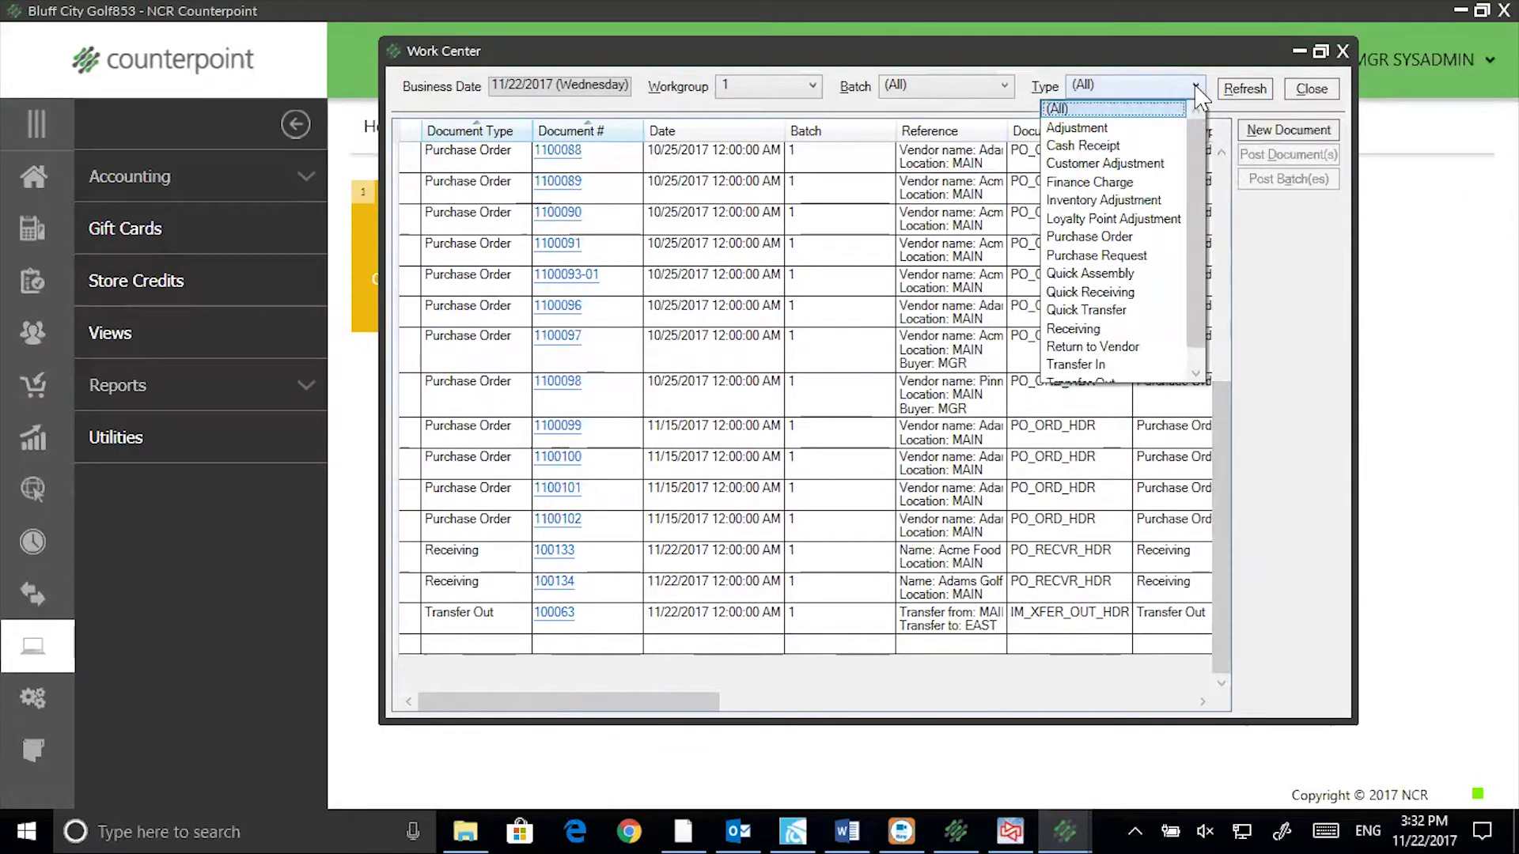
Step: Filter the Work Center documents to Inventory Adjustments, then to Receivings
{"action": "left_click", "coordinate": [1140, 203]}
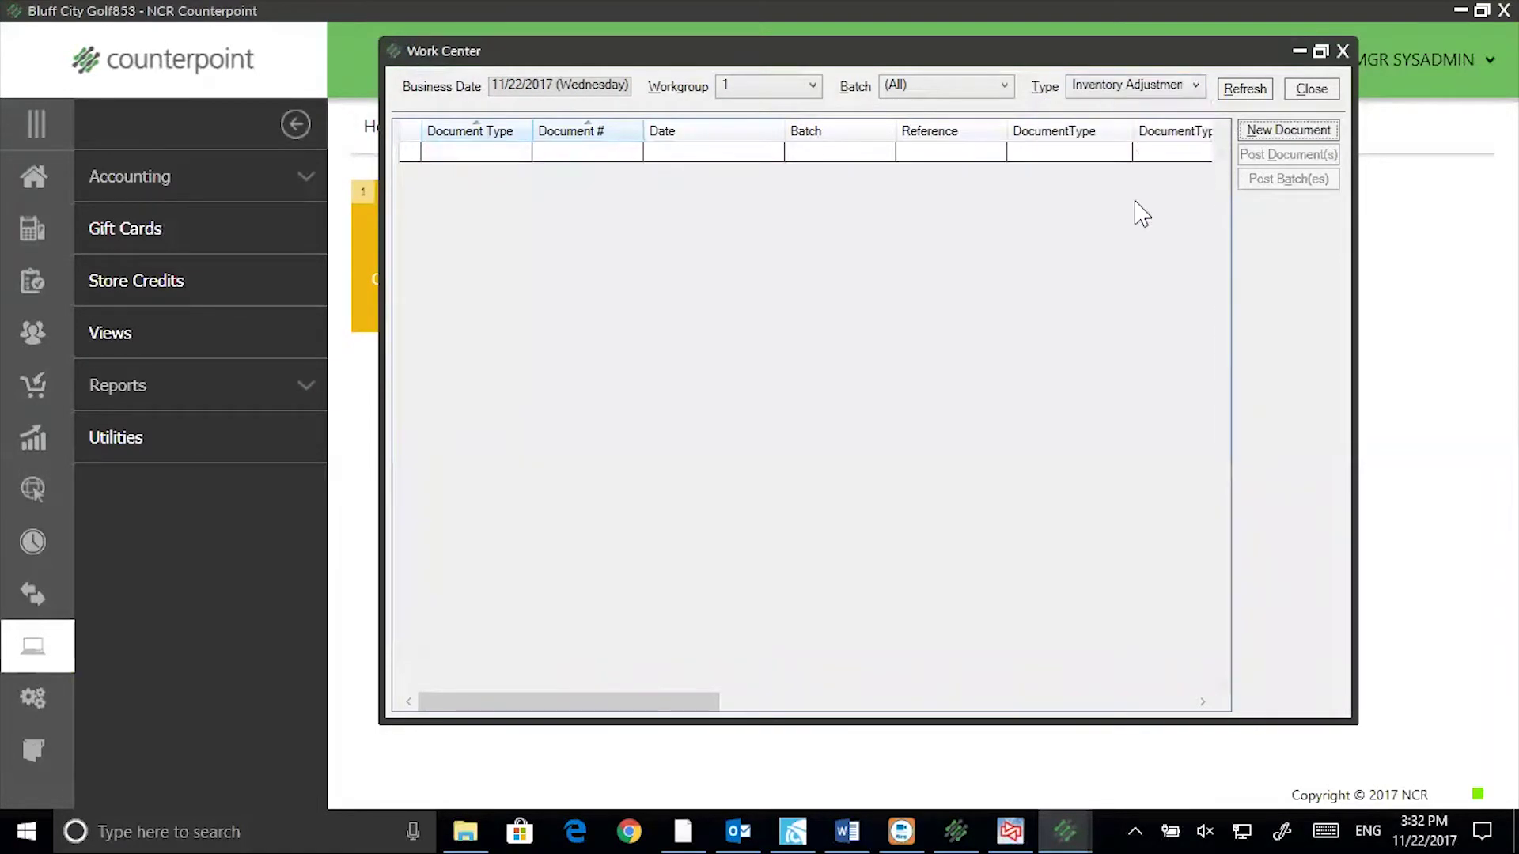
{"action": "left_click", "coordinate": [1194, 85]}
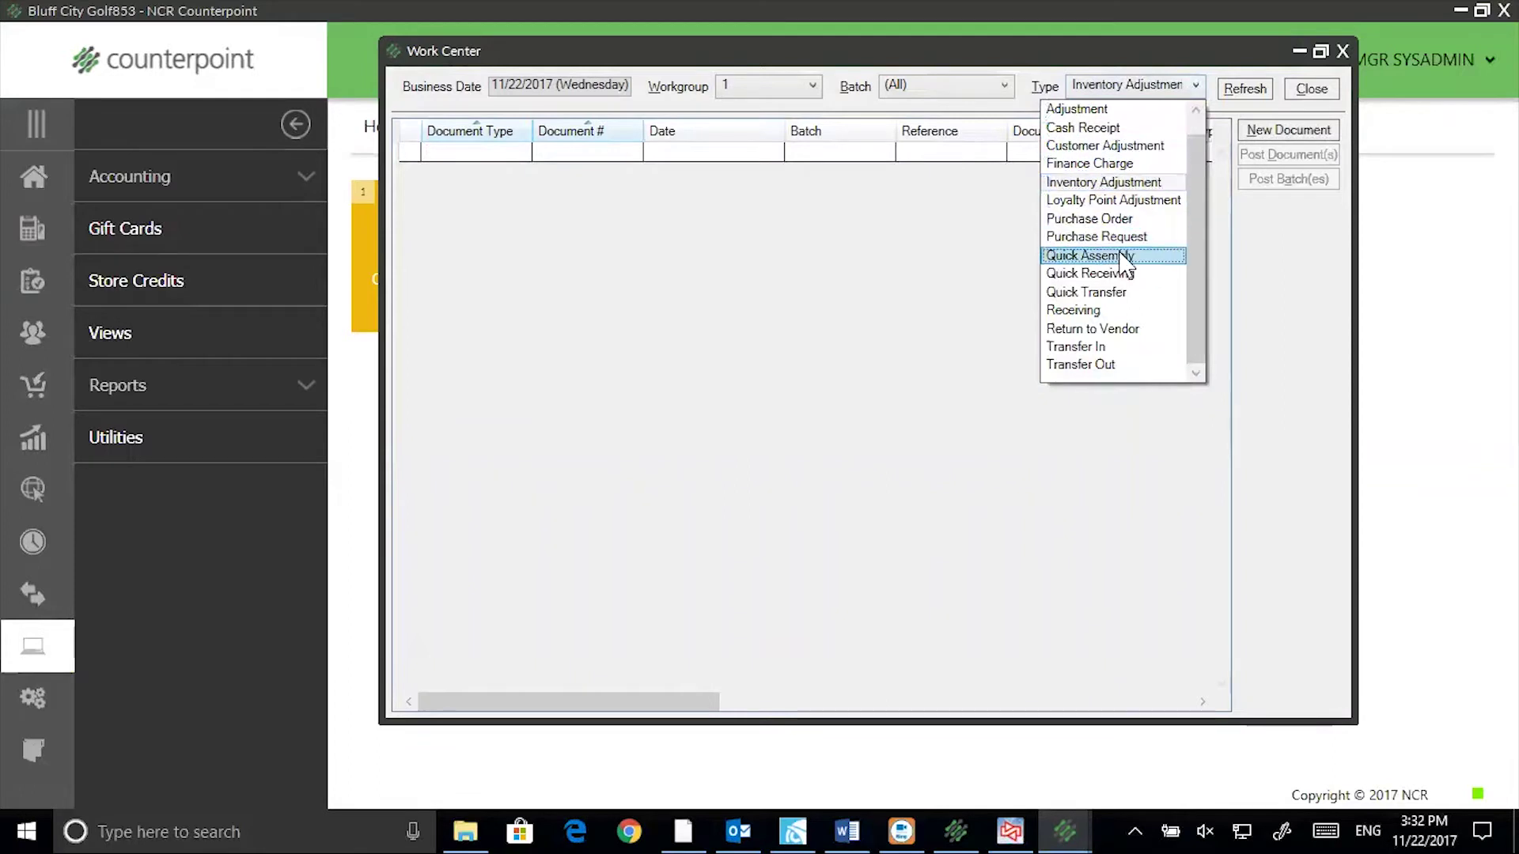
{"action": "left_click", "coordinate": [1122, 310]}
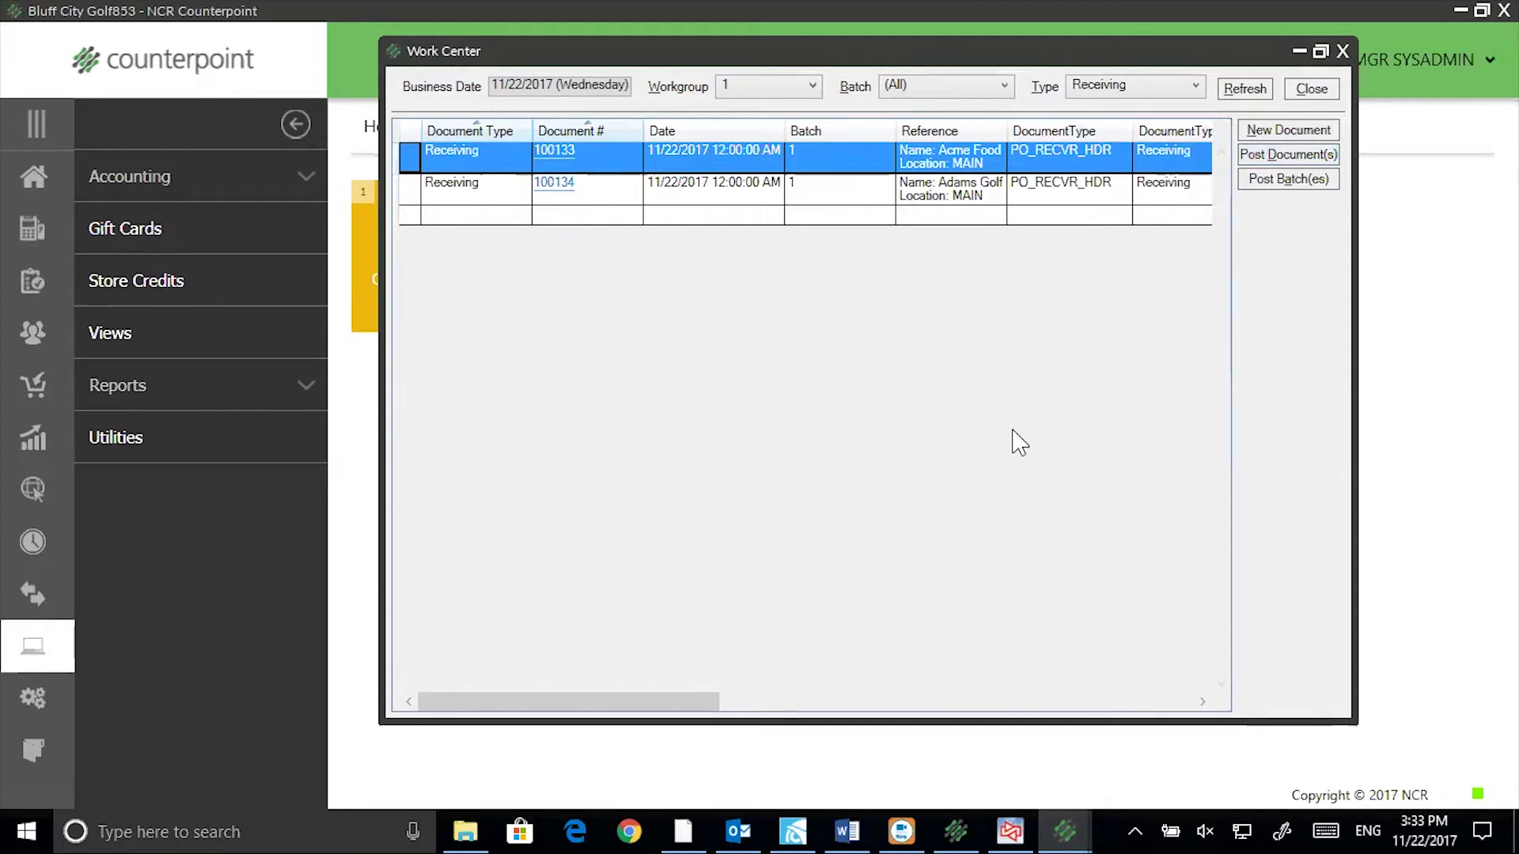
{"action": "left_click", "coordinate": [1192, 87]}
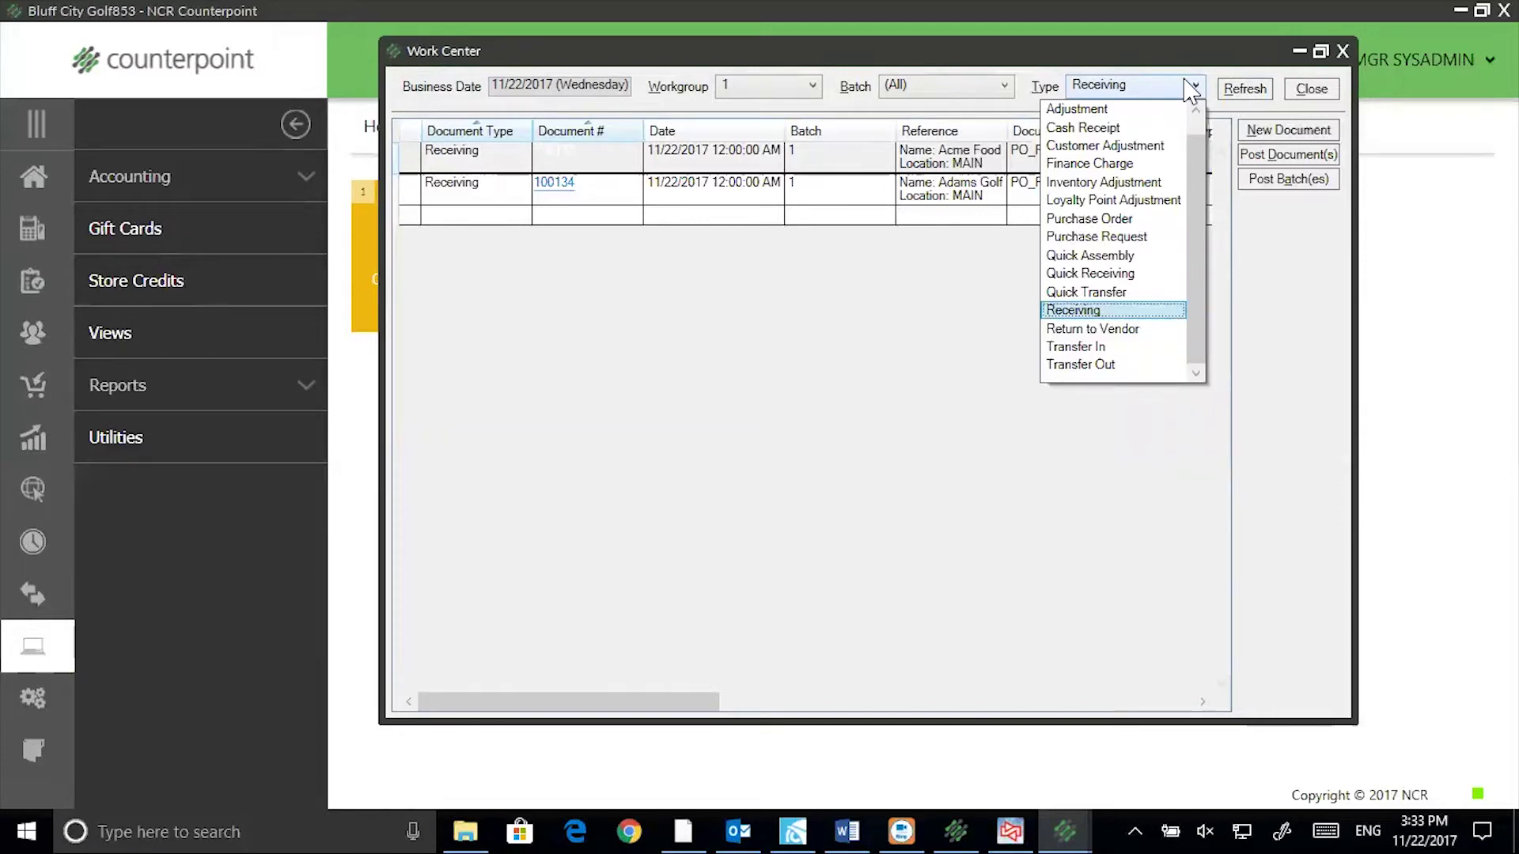
Step: Keep workgroup 1, close the Work Center and go to the Setup area
{"action": "left_click", "coordinate": [803, 96]}
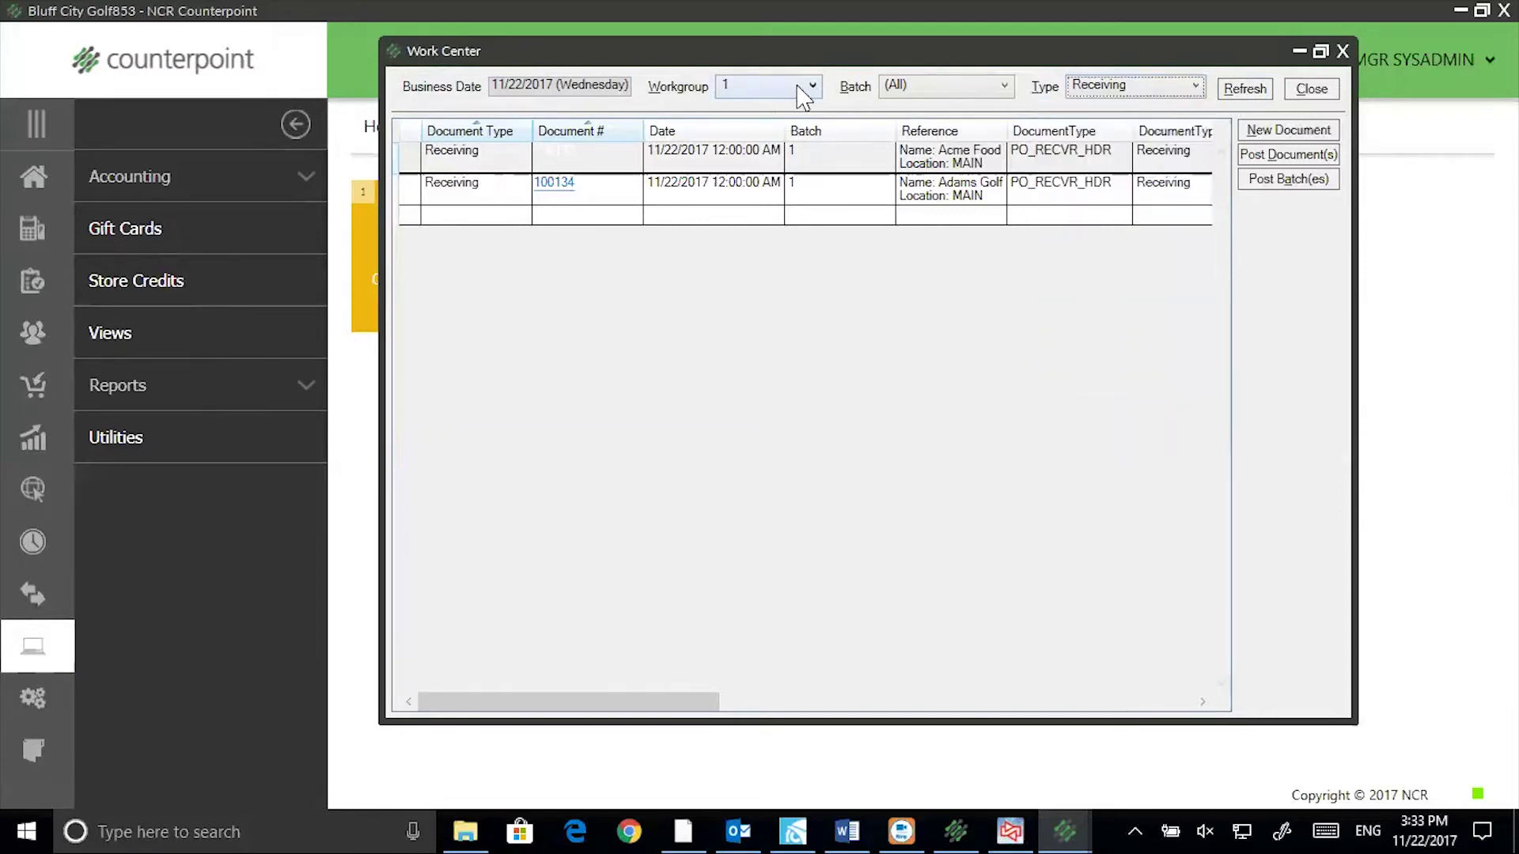
{"action": "left_click", "coordinate": [813, 89]}
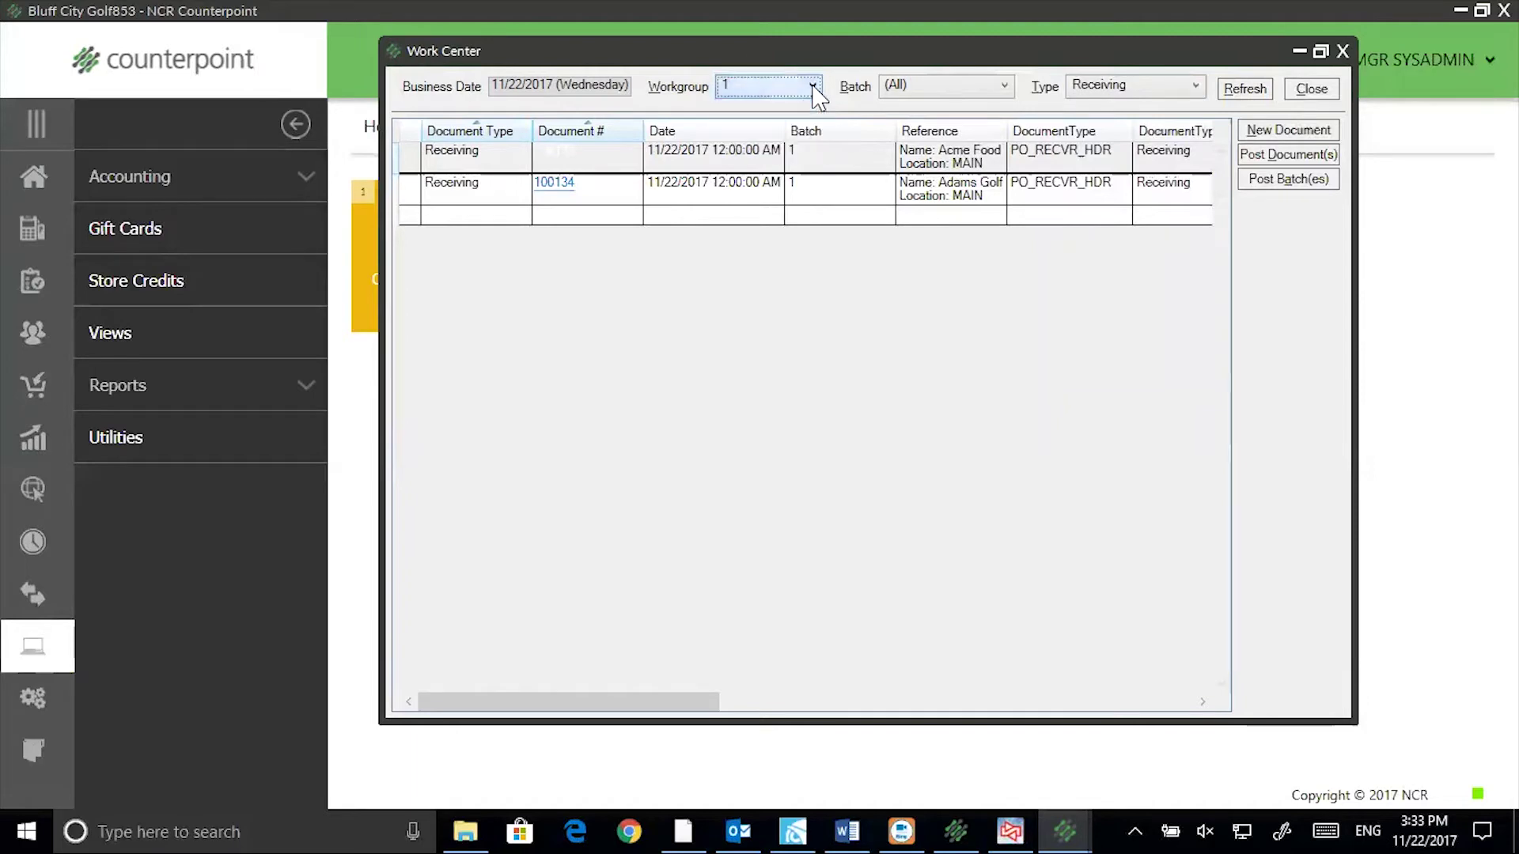
{"action": "left_click", "coordinate": [1342, 51]}
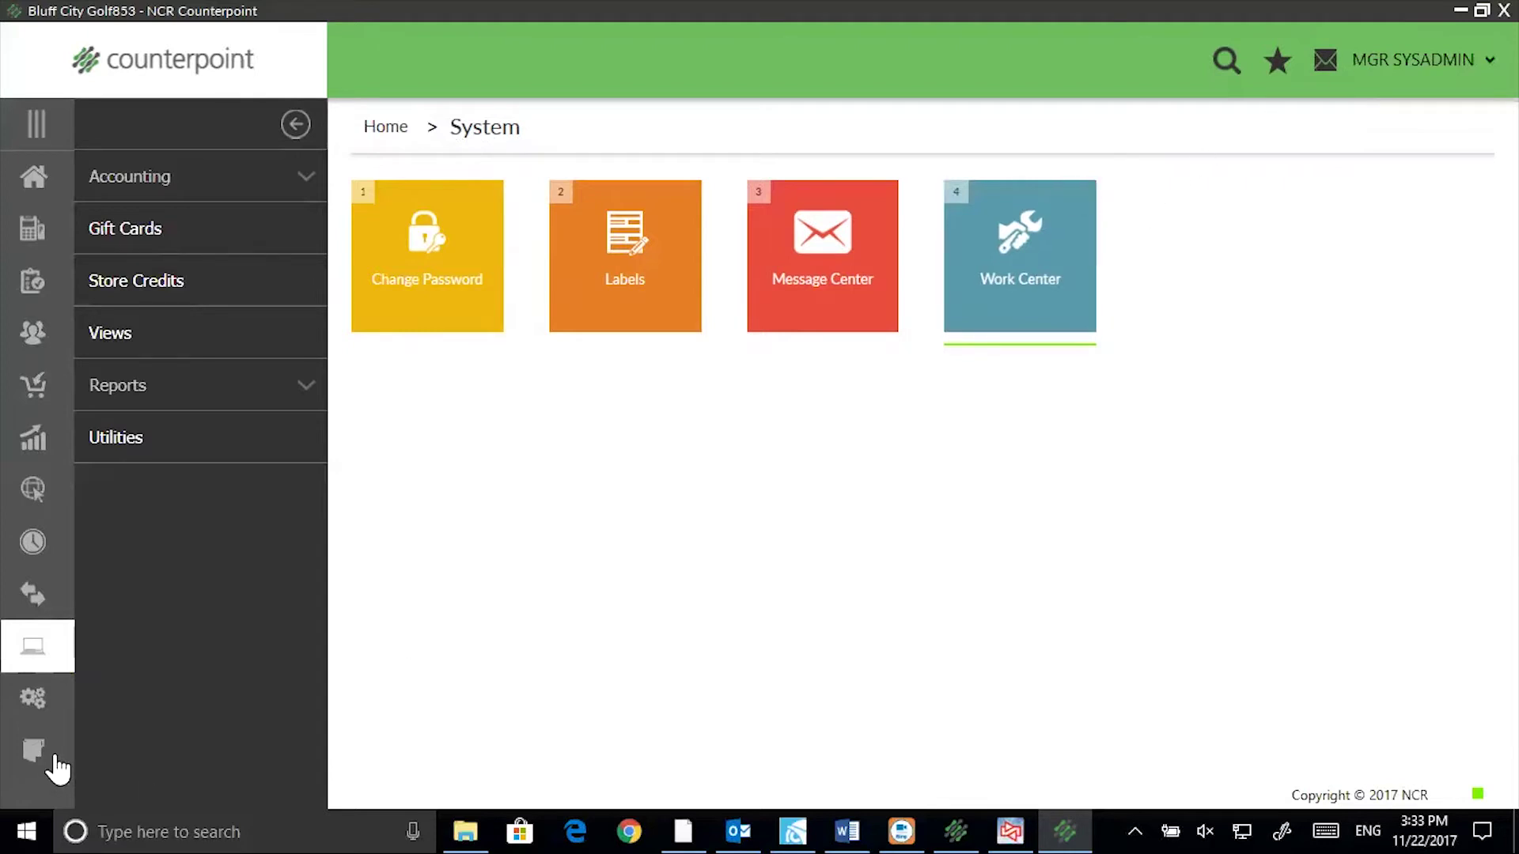
{"action": "left_click", "coordinate": [39, 702]}
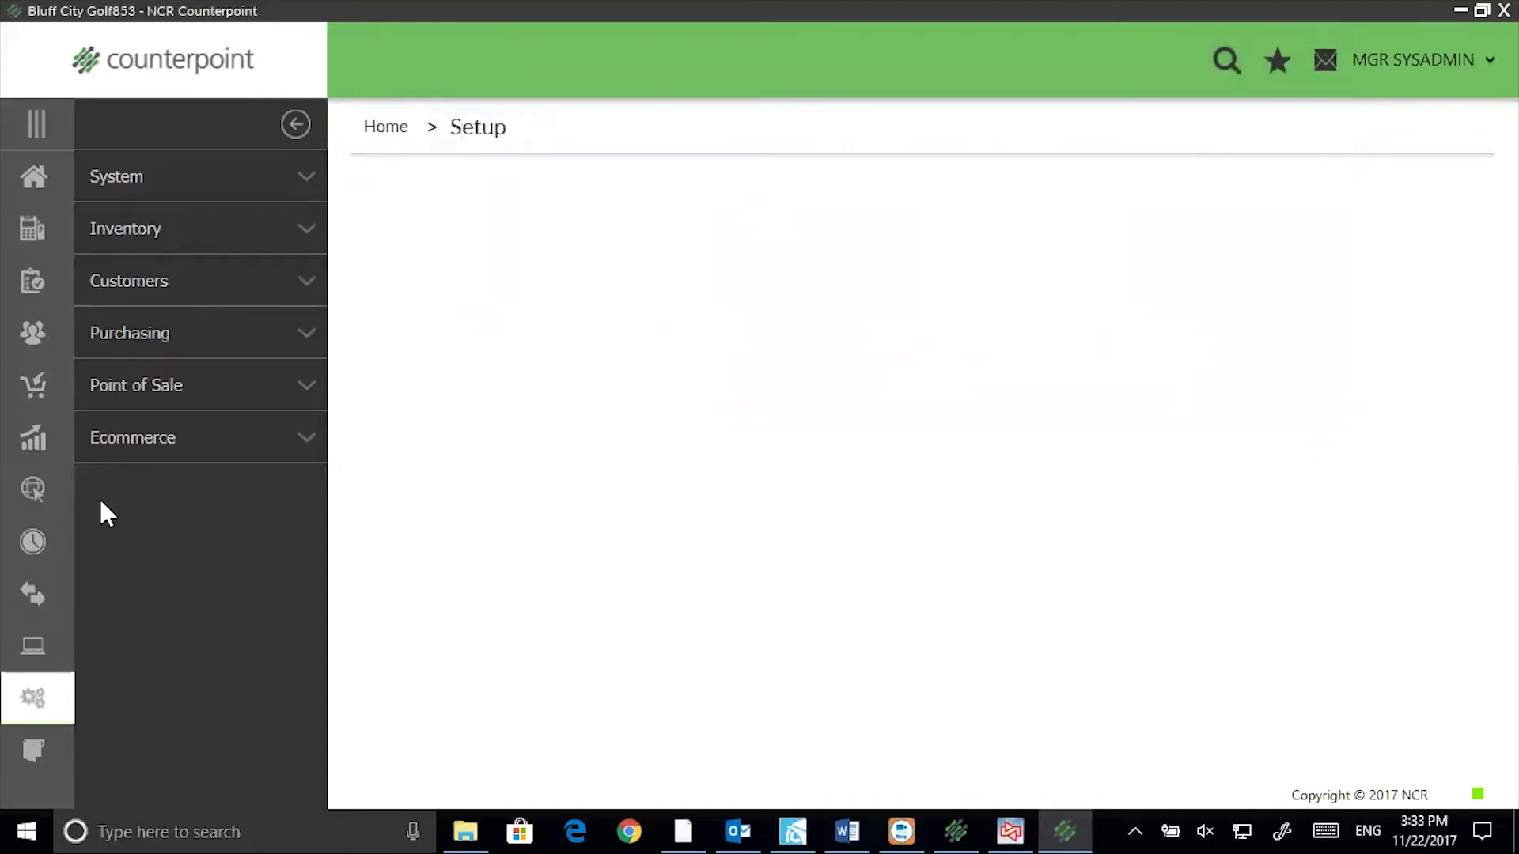
Step: Confirm Inventory Control freezes counts by Quantity on hand, then close it without saving
{"action": "left_click", "coordinate": [200, 221]}
{"action": "left_click", "coordinate": [393, 235]}
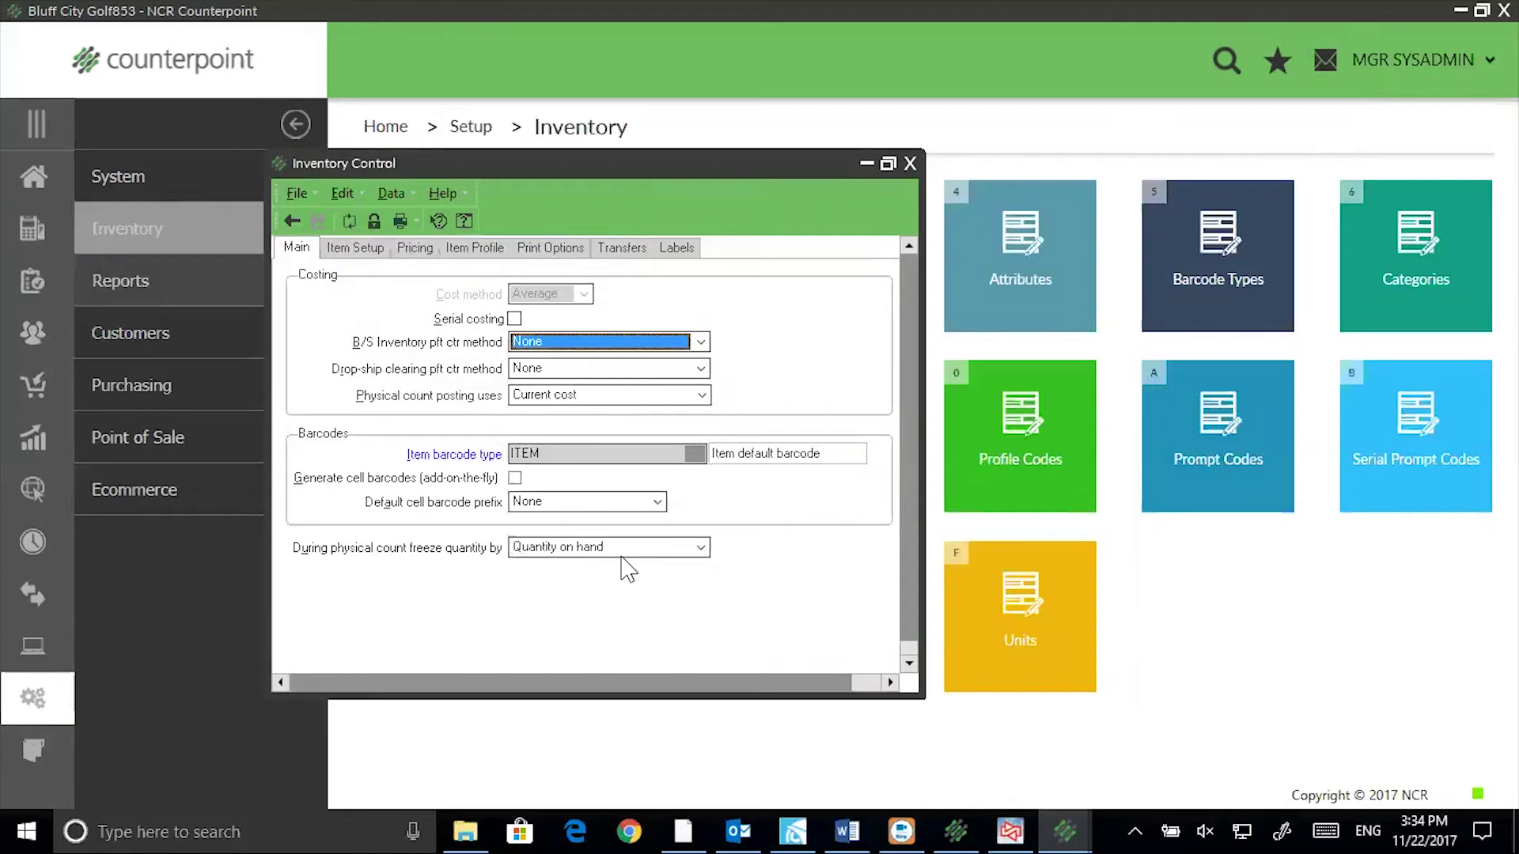
{"action": "left_click", "coordinate": [699, 548]}
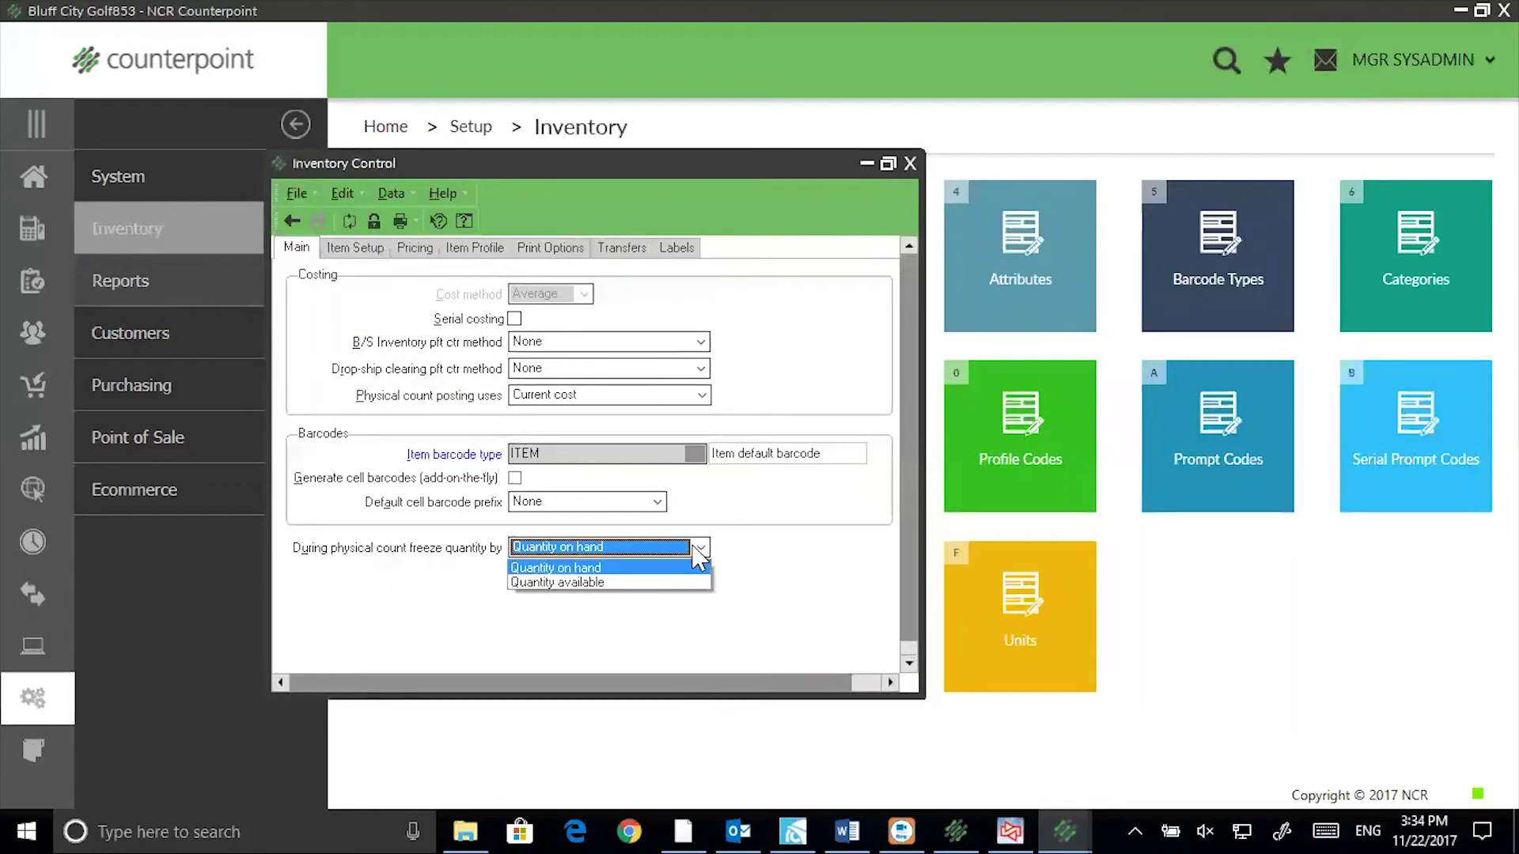
{"action": "left_click", "coordinate": [628, 569]}
{"action": "left_click", "coordinate": [909, 165]}
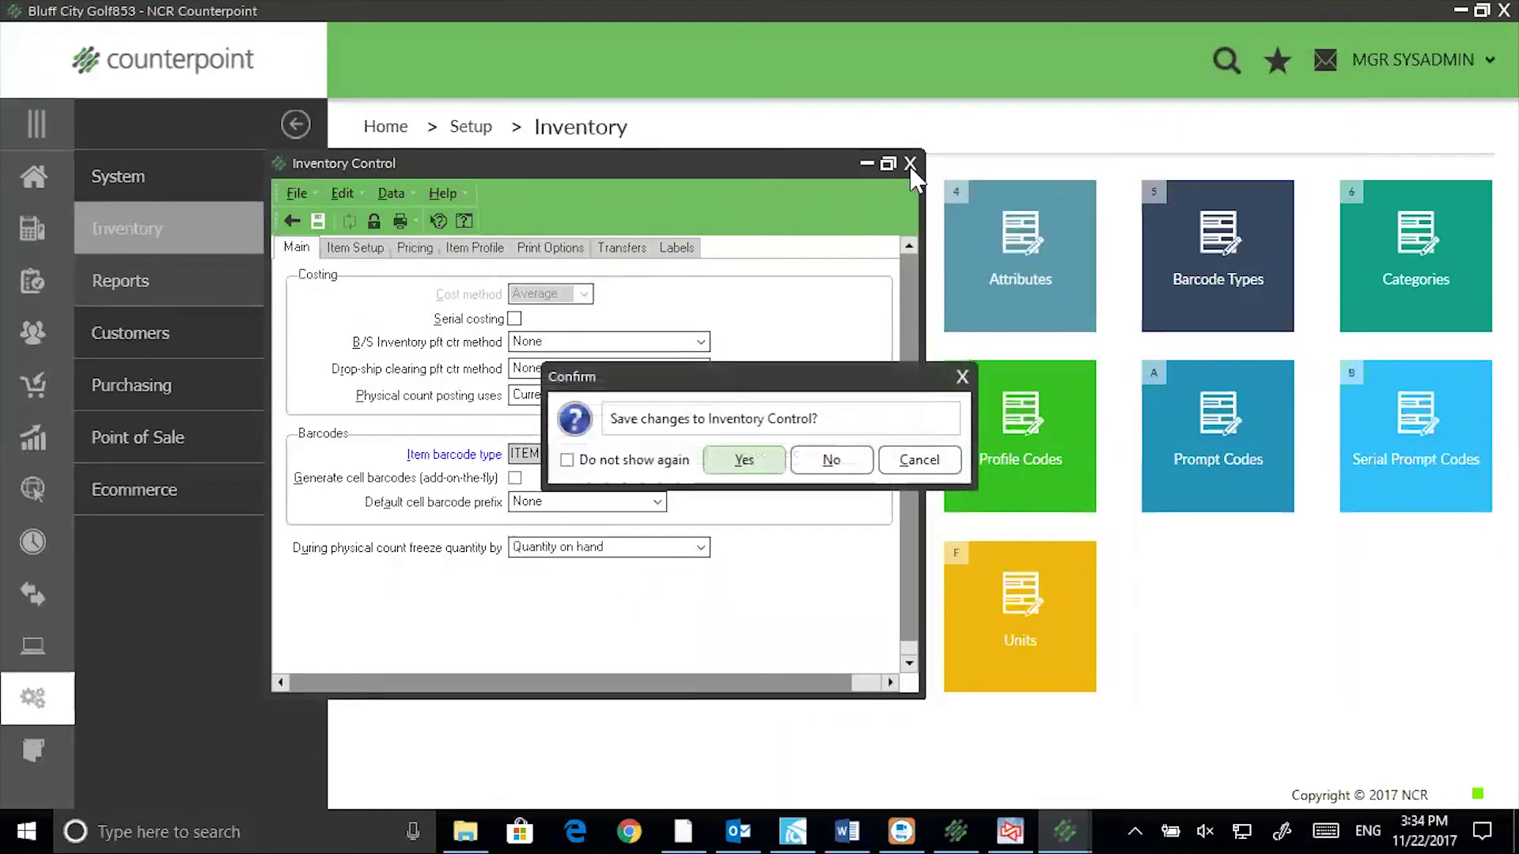
{"action": "left_click", "coordinate": [828, 460]}
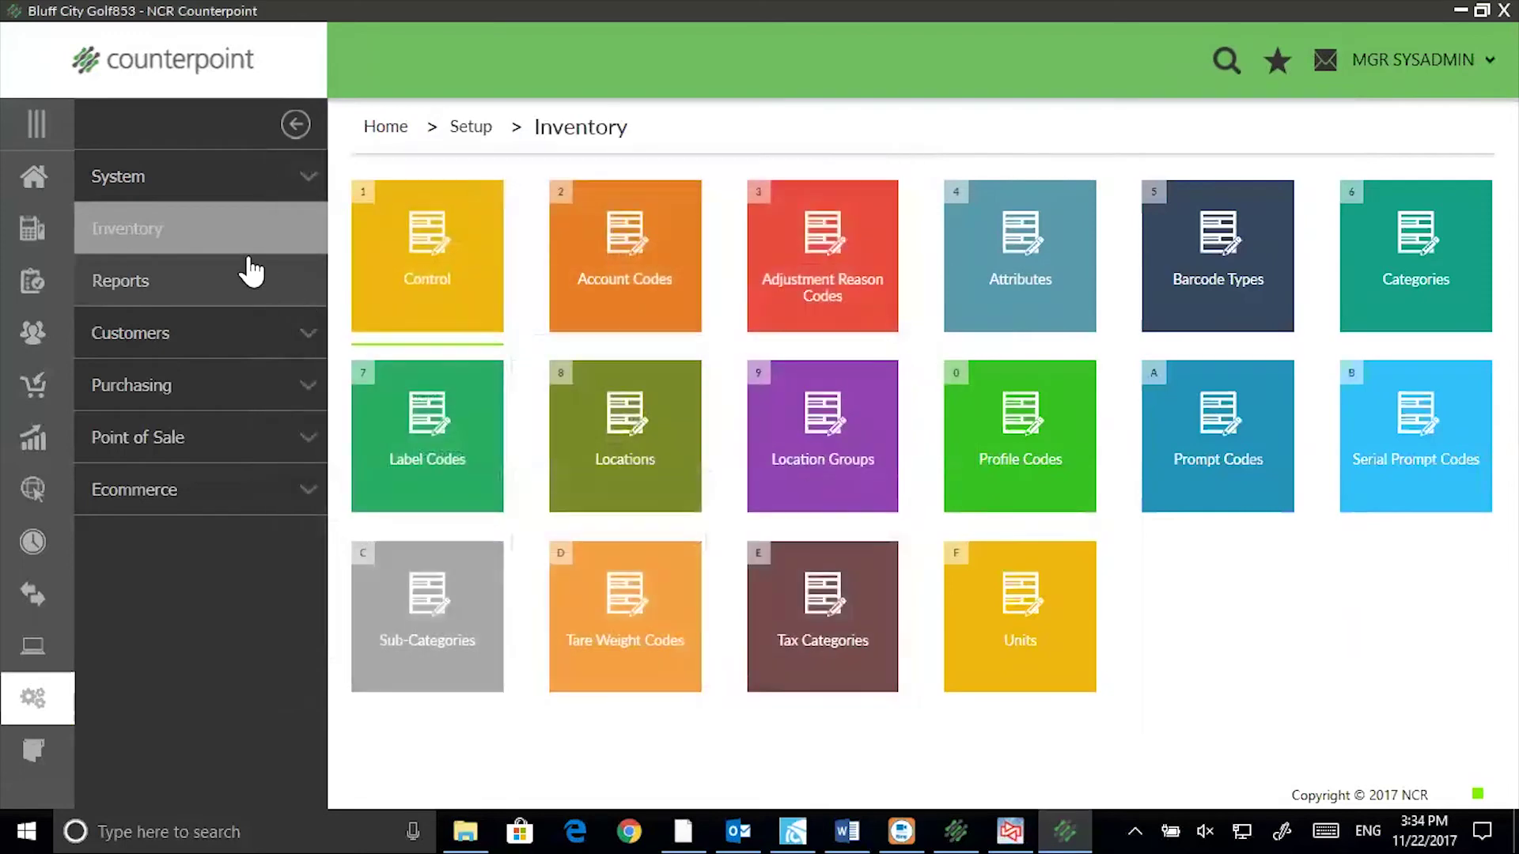
Step: Navigate to Inventory's Physical Count functions and start count entry for the MAIN location
{"action": "left_click", "coordinate": [36, 177]}
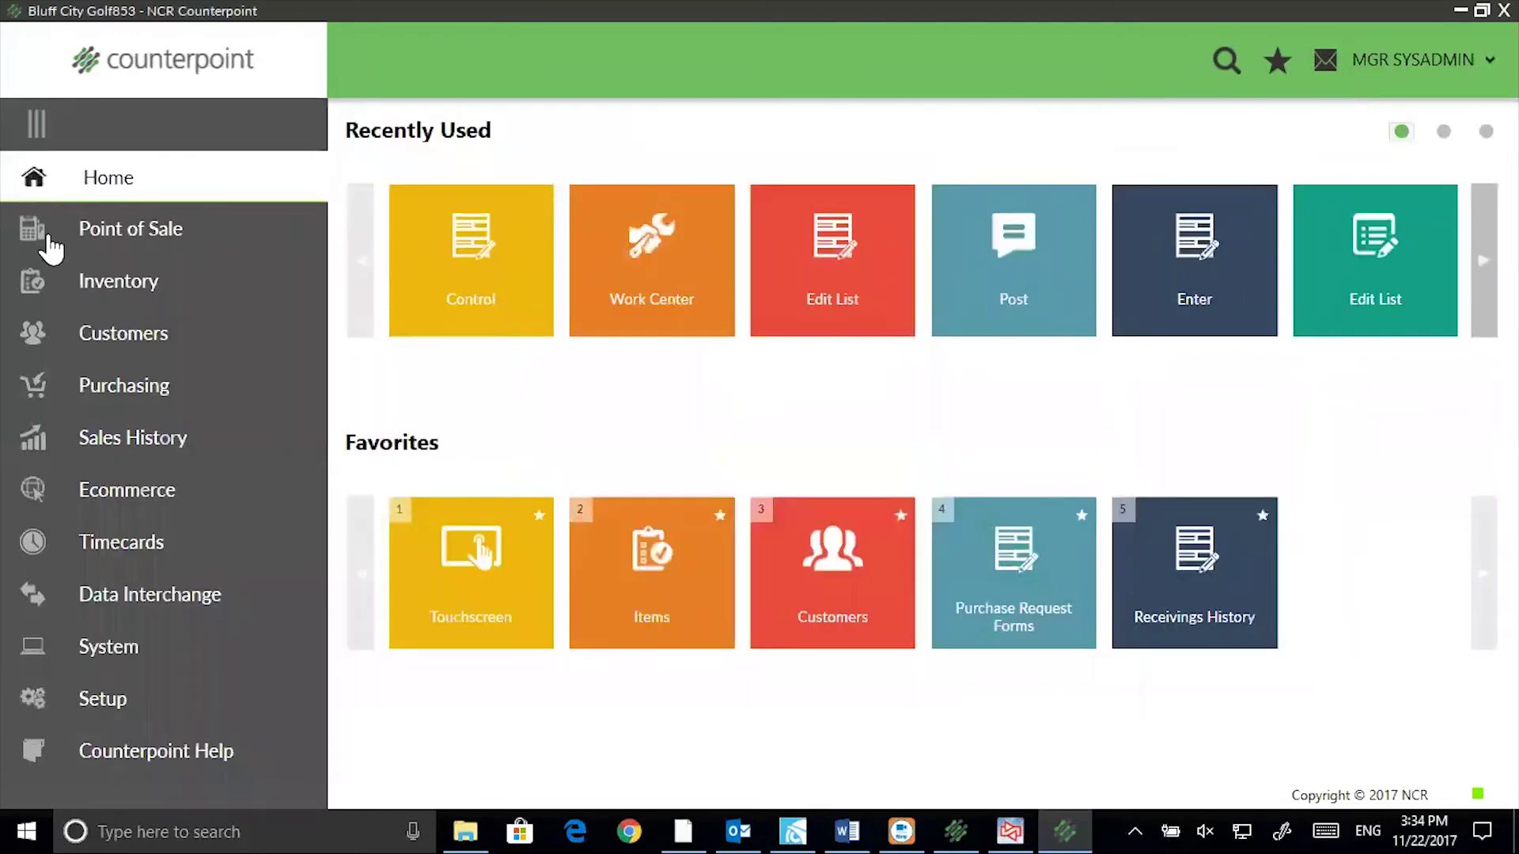
{"action": "left_click", "coordinate": [105, 291]}
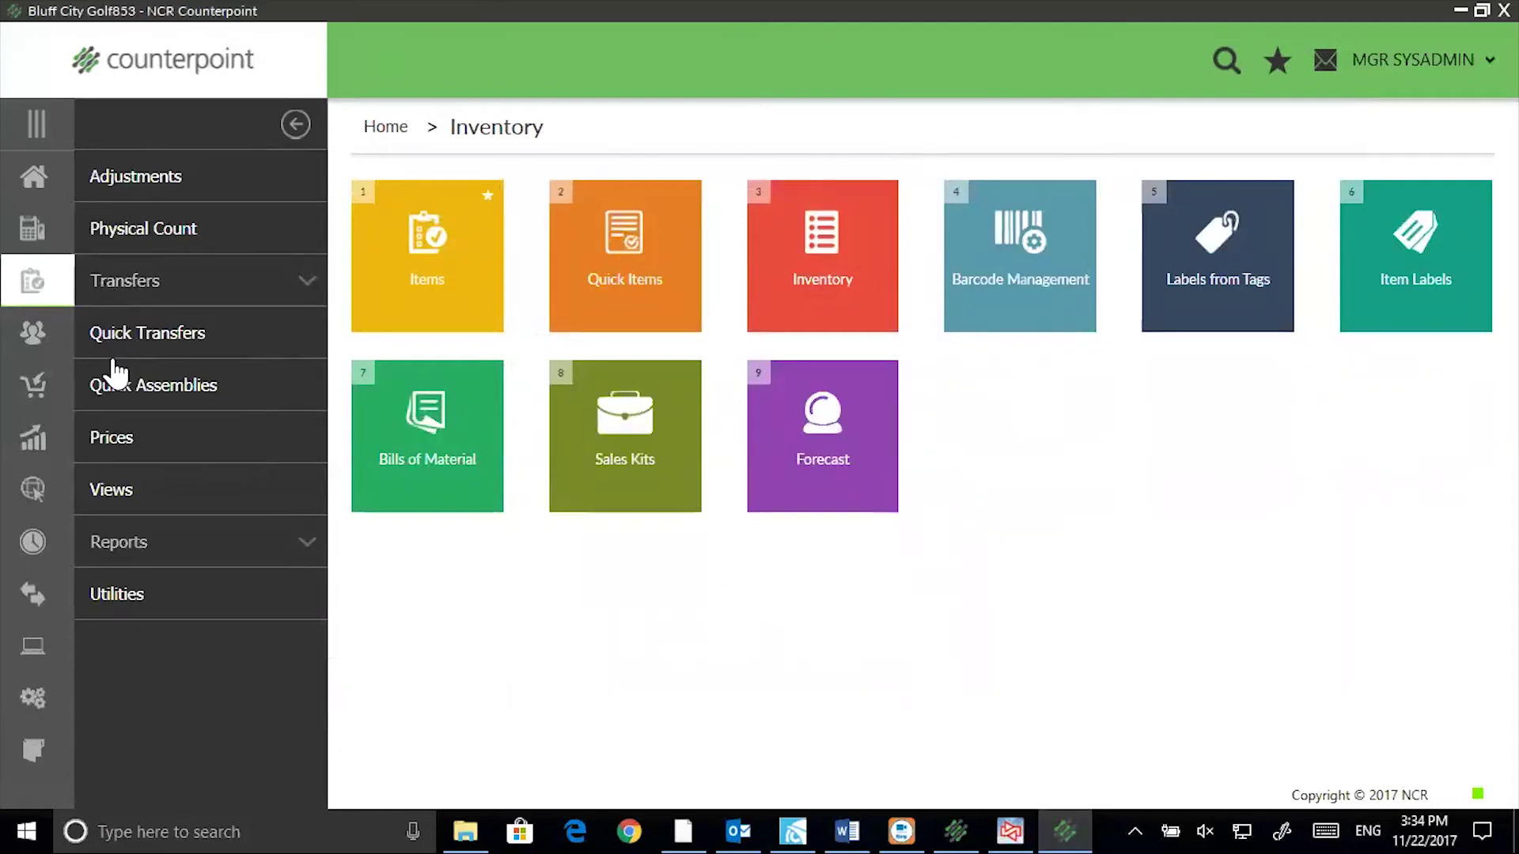
{"action": "left_click", "coordinate": [145, 222]}
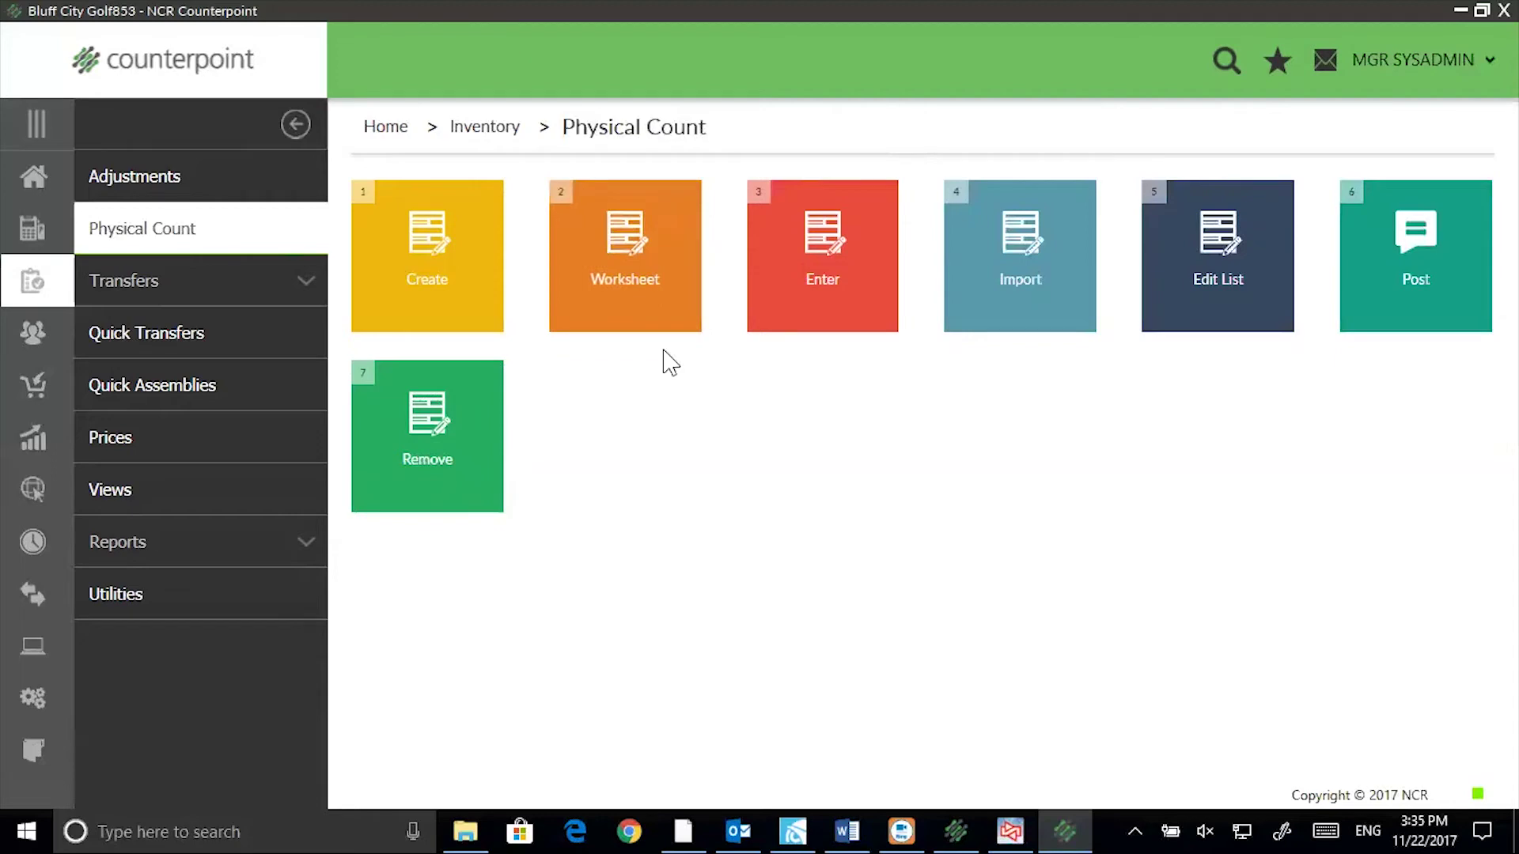
{"action": "left_click", "coordinate": [826, 269]}
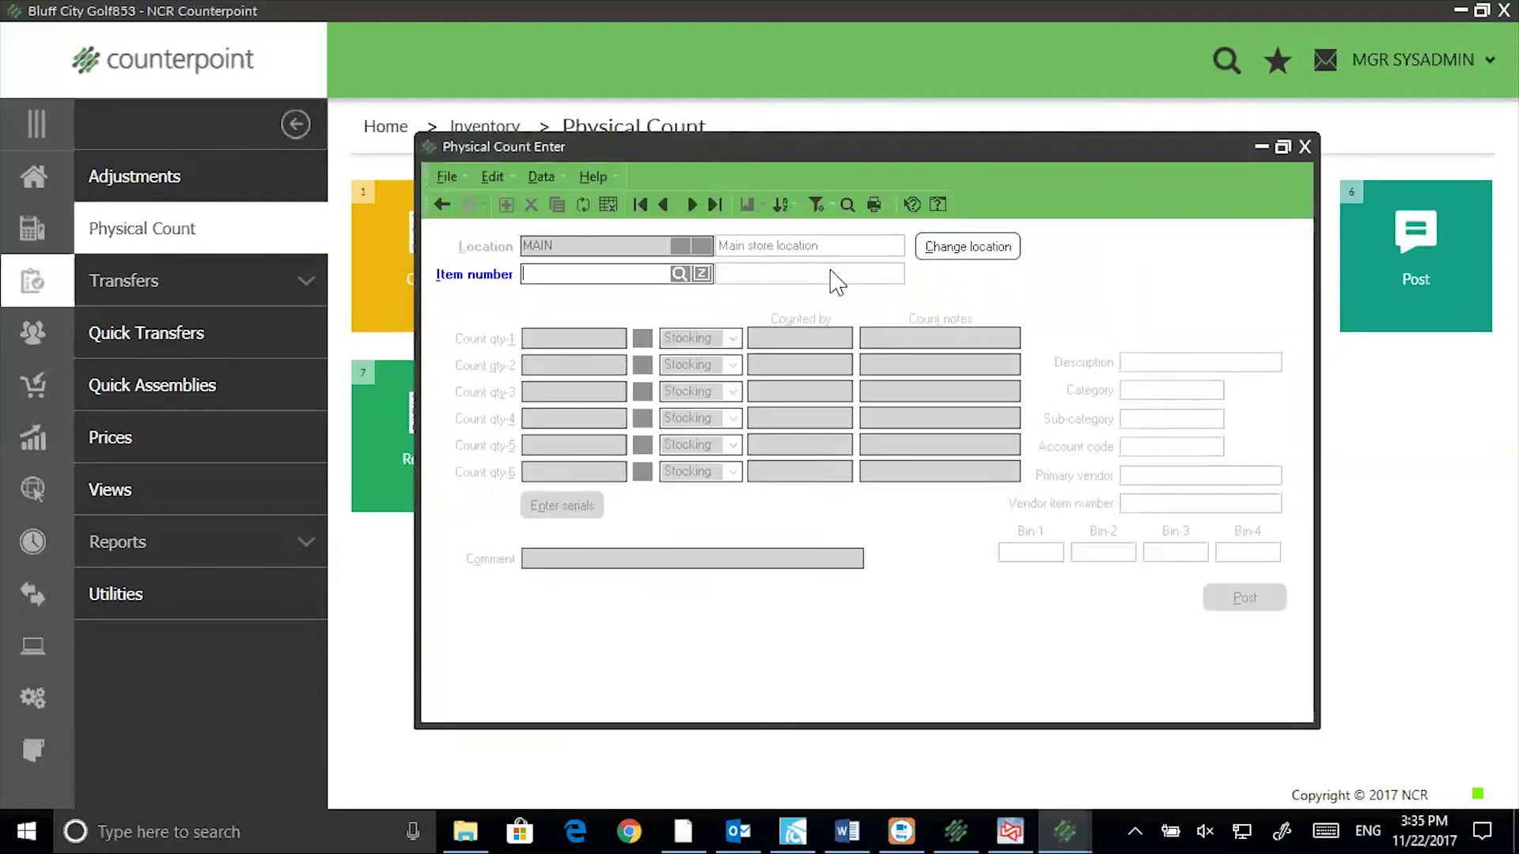
{"action": "left_click", "coordinate": [692, 205]}
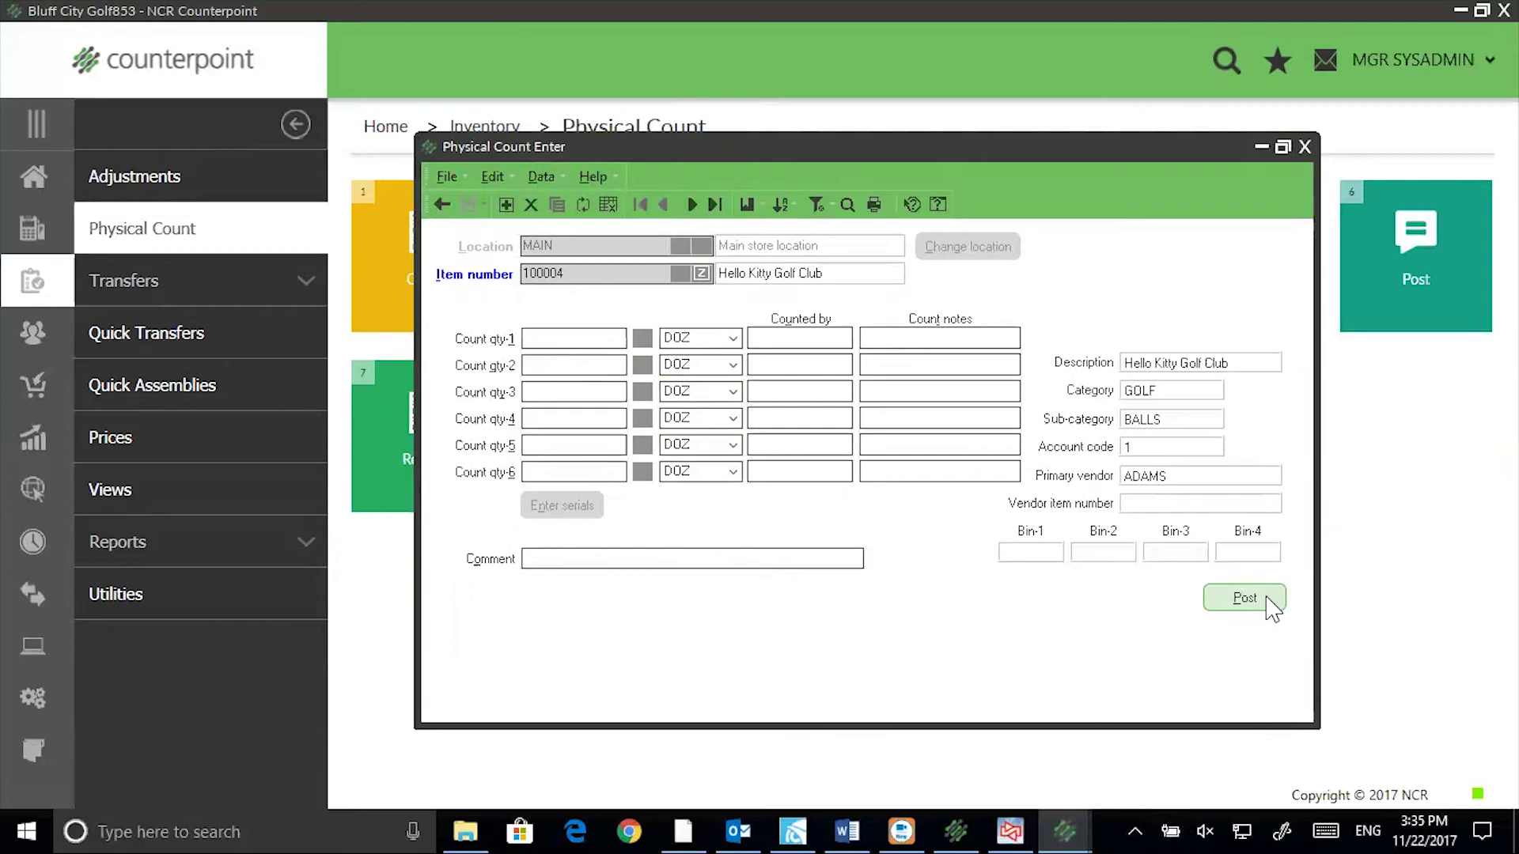
{"action": "left_click", "coordinate": [1303, 148]}
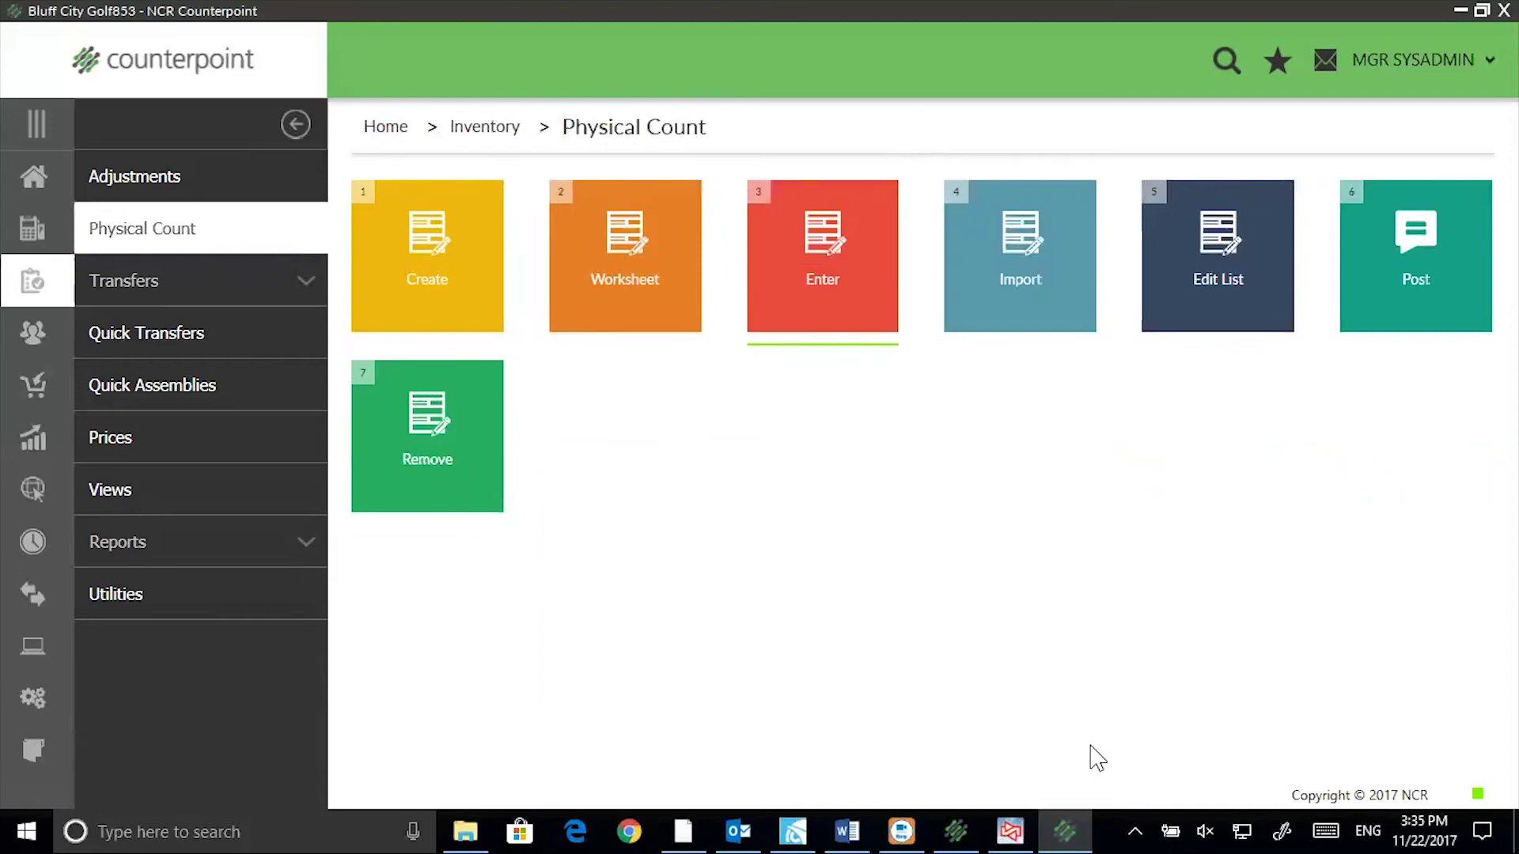
{"action": "mouse_move", "coordinate": [1021, 257]}
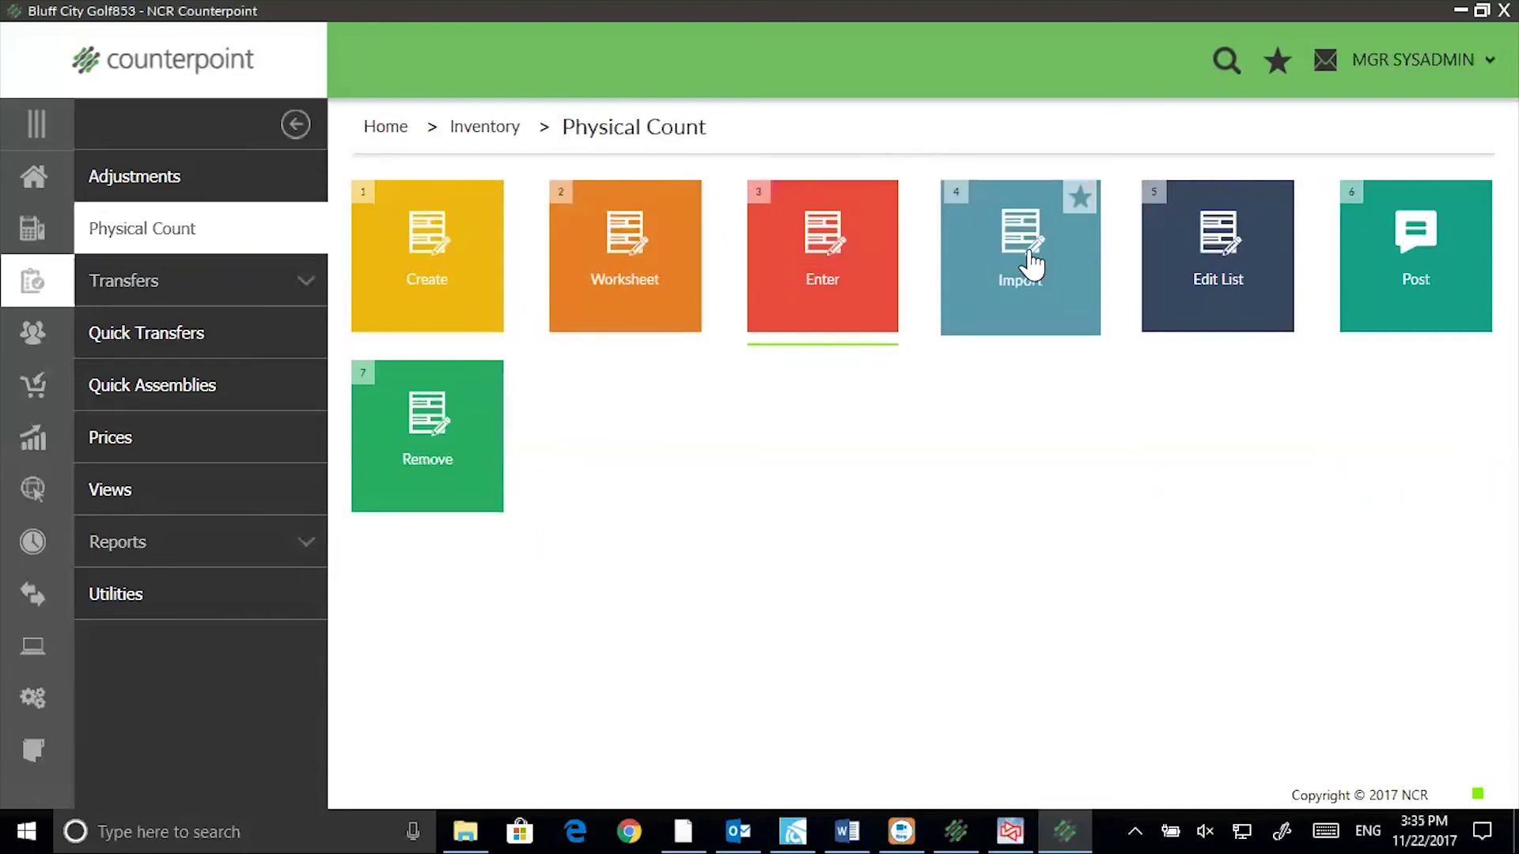
{"action": "left_click", "coordinate": [1199, 273]}
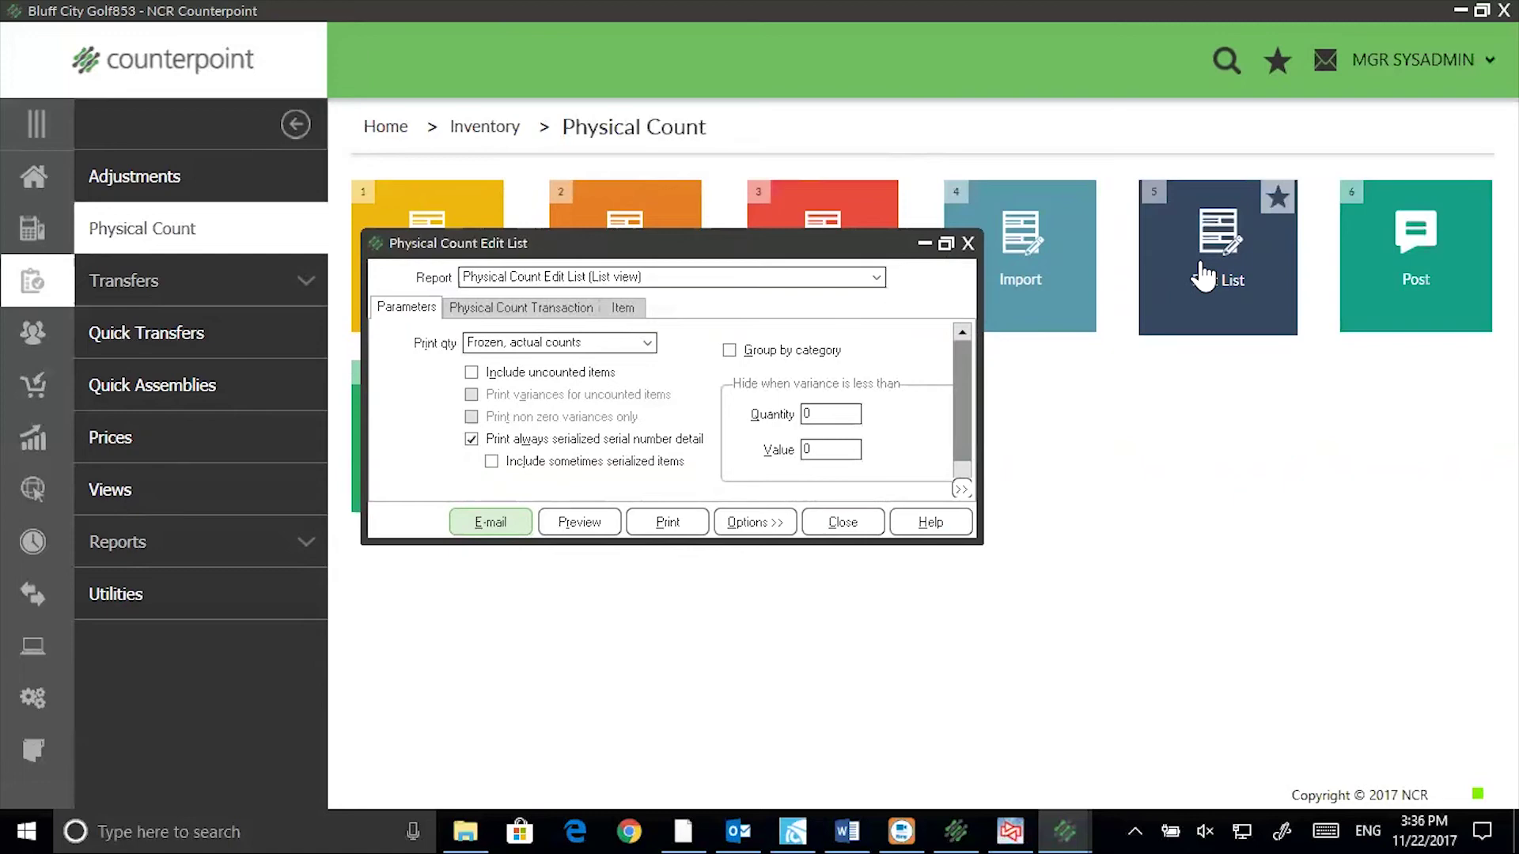
{"action": "left_click", "coordinate": [650, 345]}
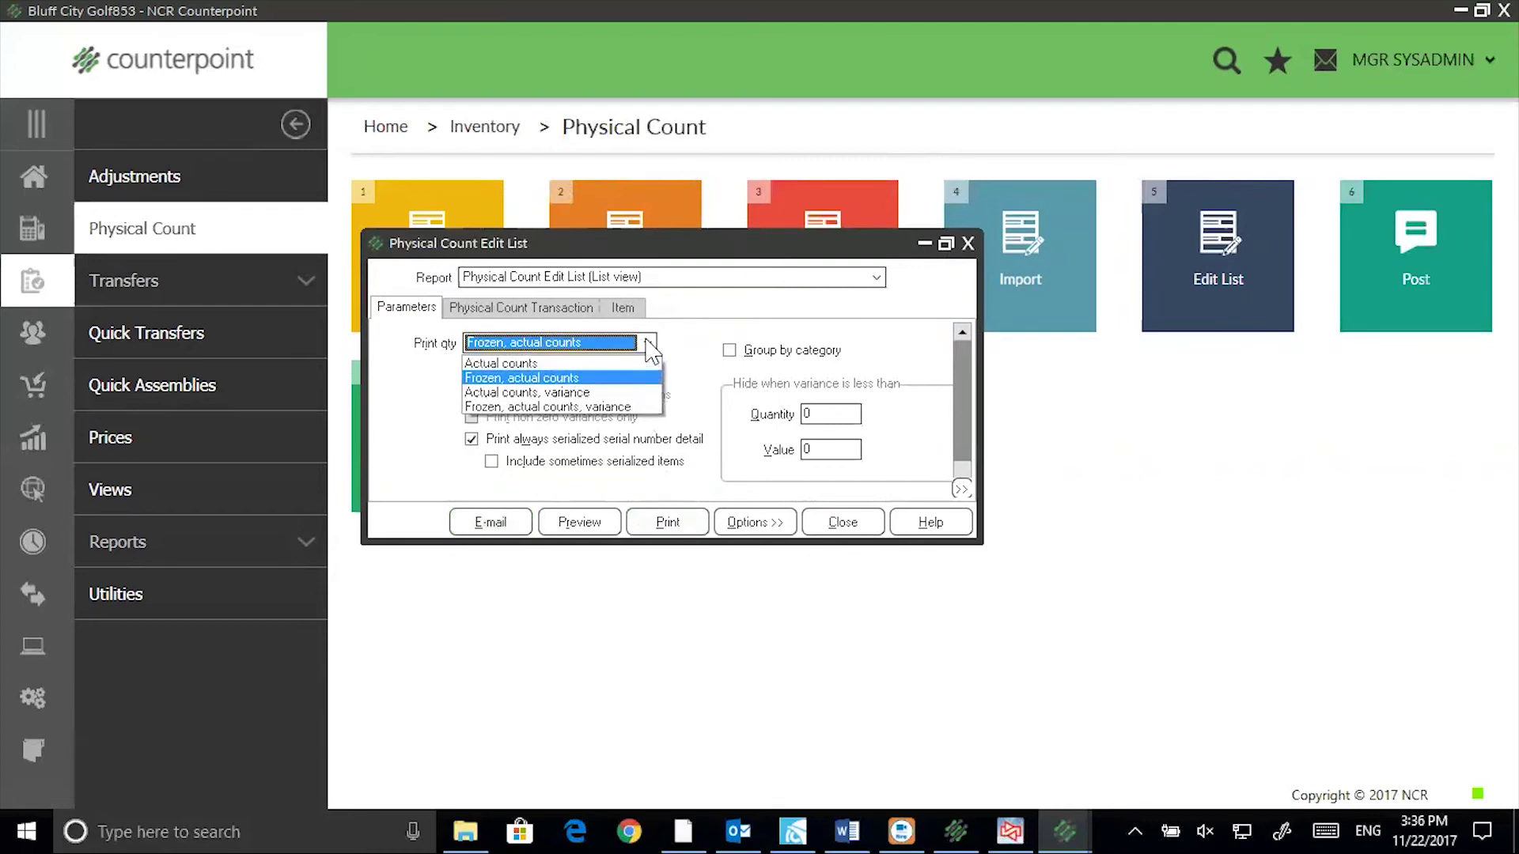
{"action": "left_click", "coordinate": [575, 407]}
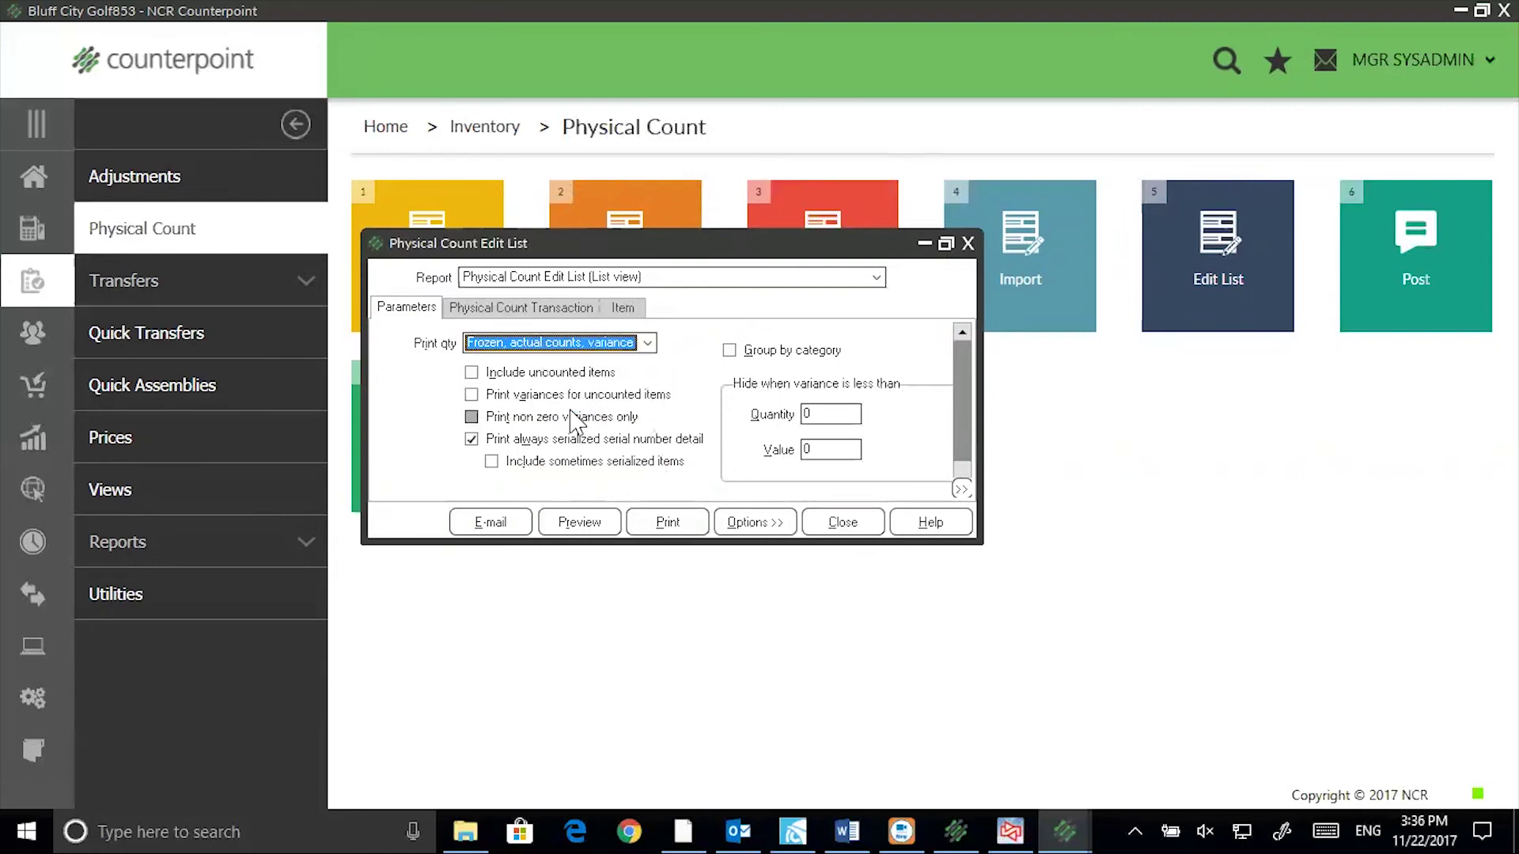
{"action": "left_click", "coordinate": [729, 351]}
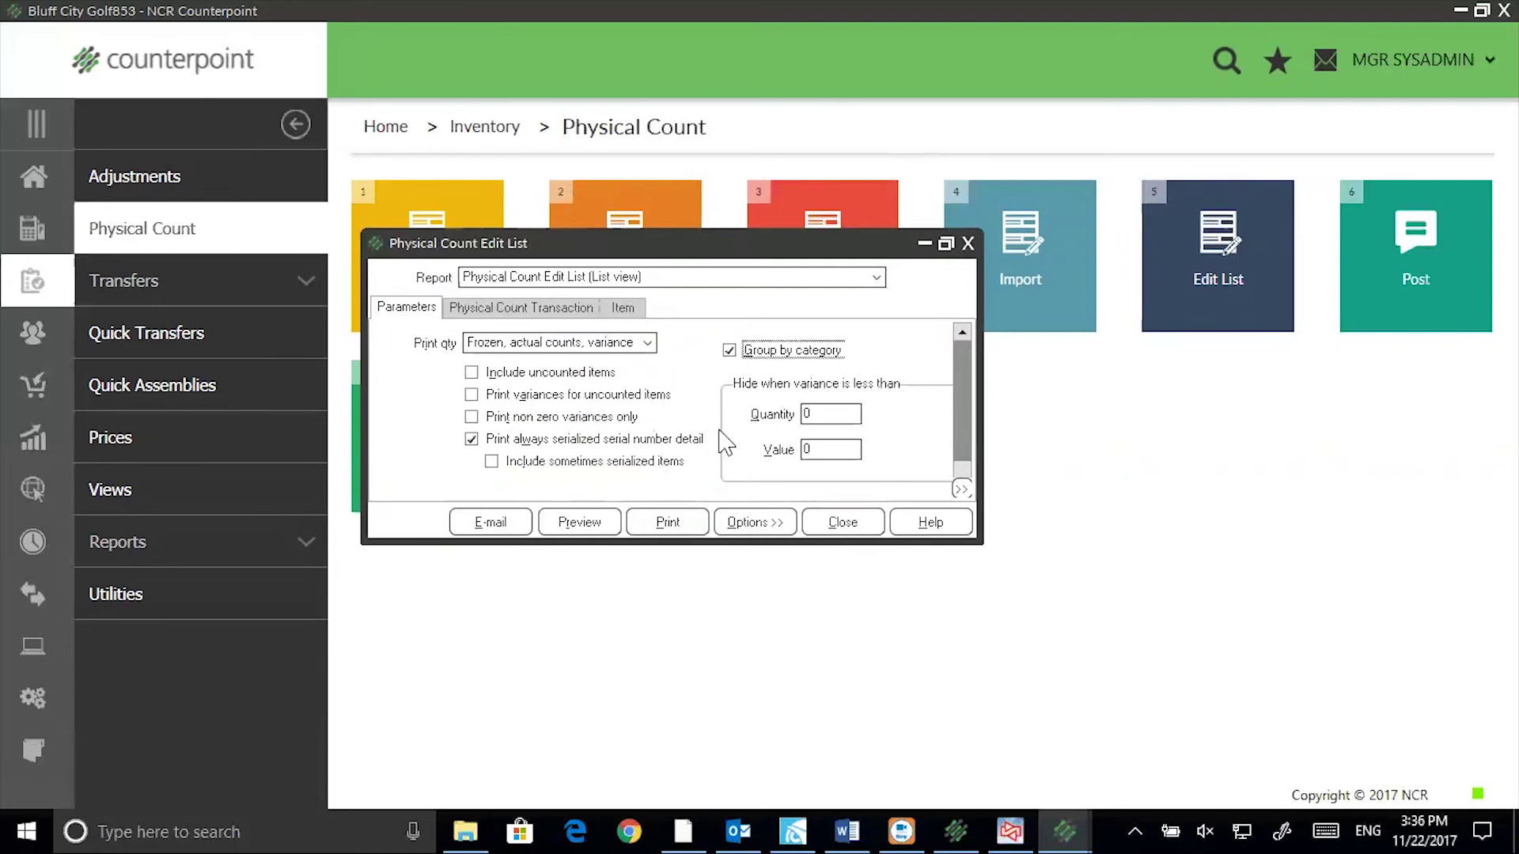
{"action": "left_click", "coordinate": [968, 244]}
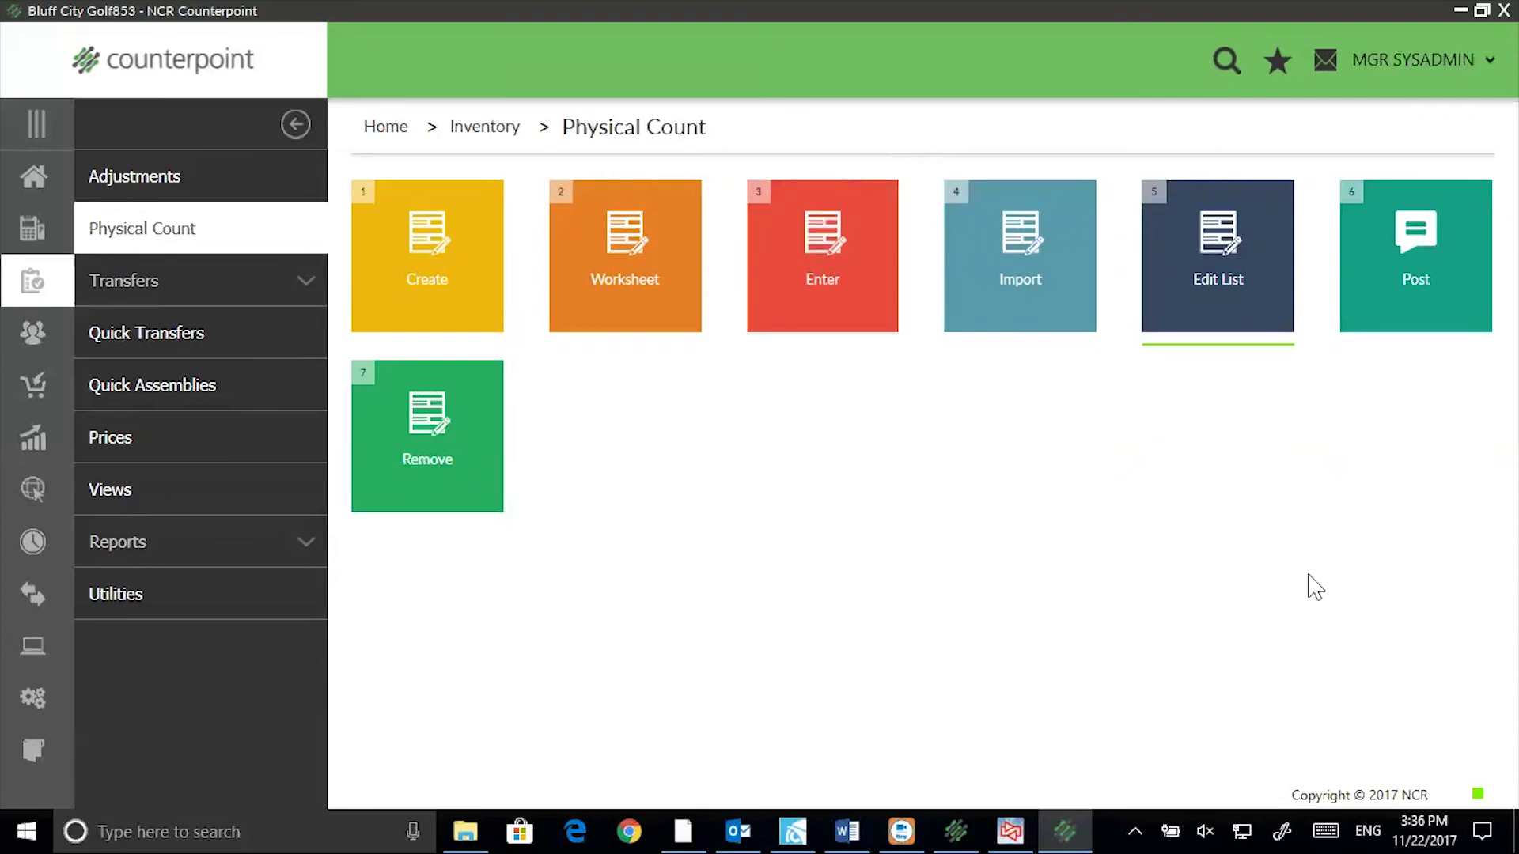
{"action": "left_click", "coordinate": [1391, 277]}
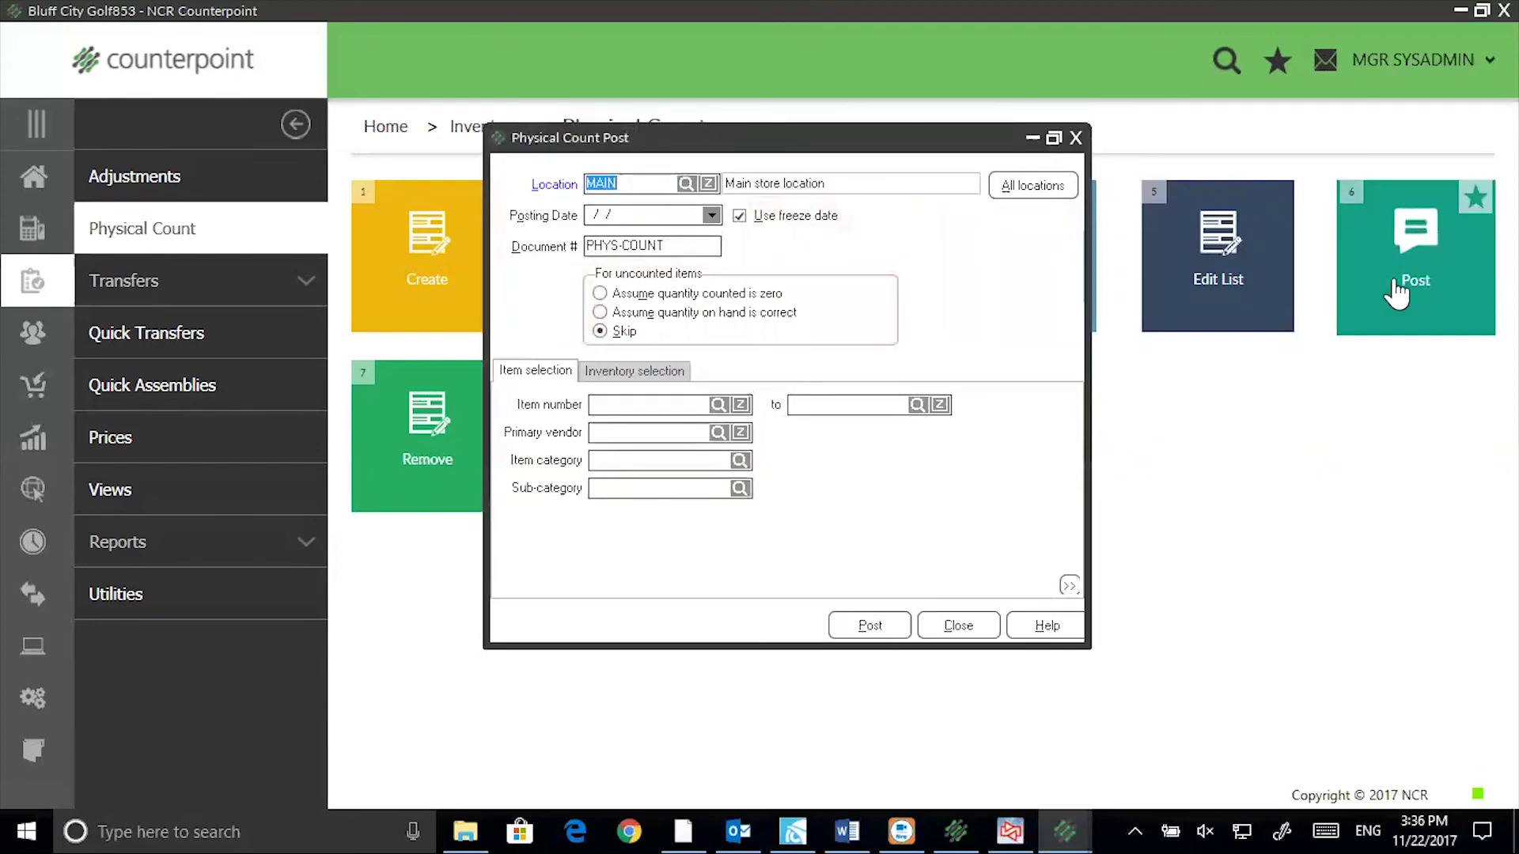
Step: Set Physical Count Post to assume uncounted items have zero quantity, then close it
{"action": "left_click", "coordinate": [610, 293]}
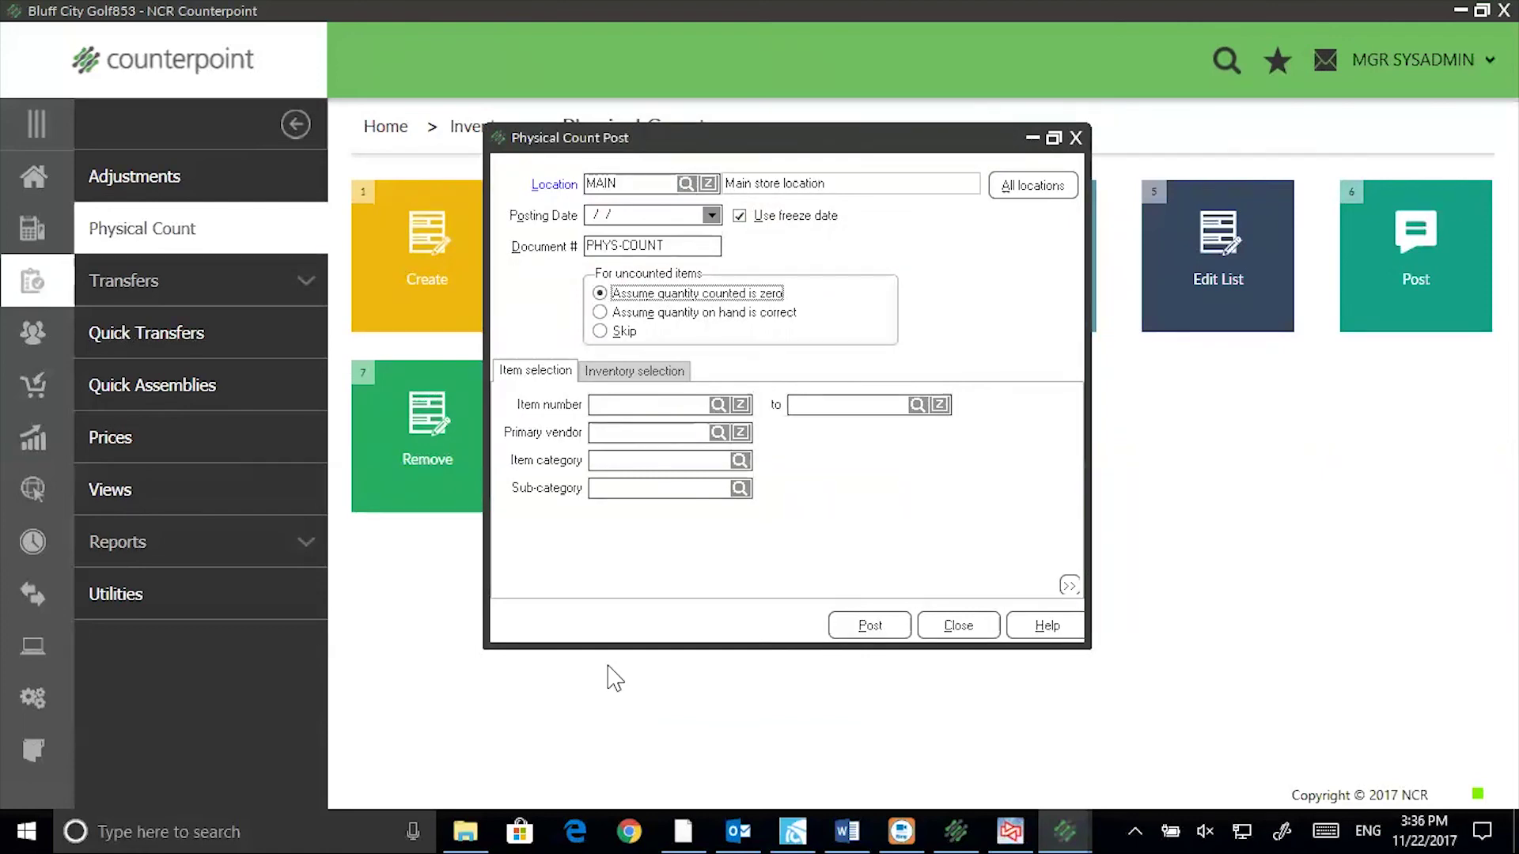
{"action": "left_click", "coordinate": [957, 625]}
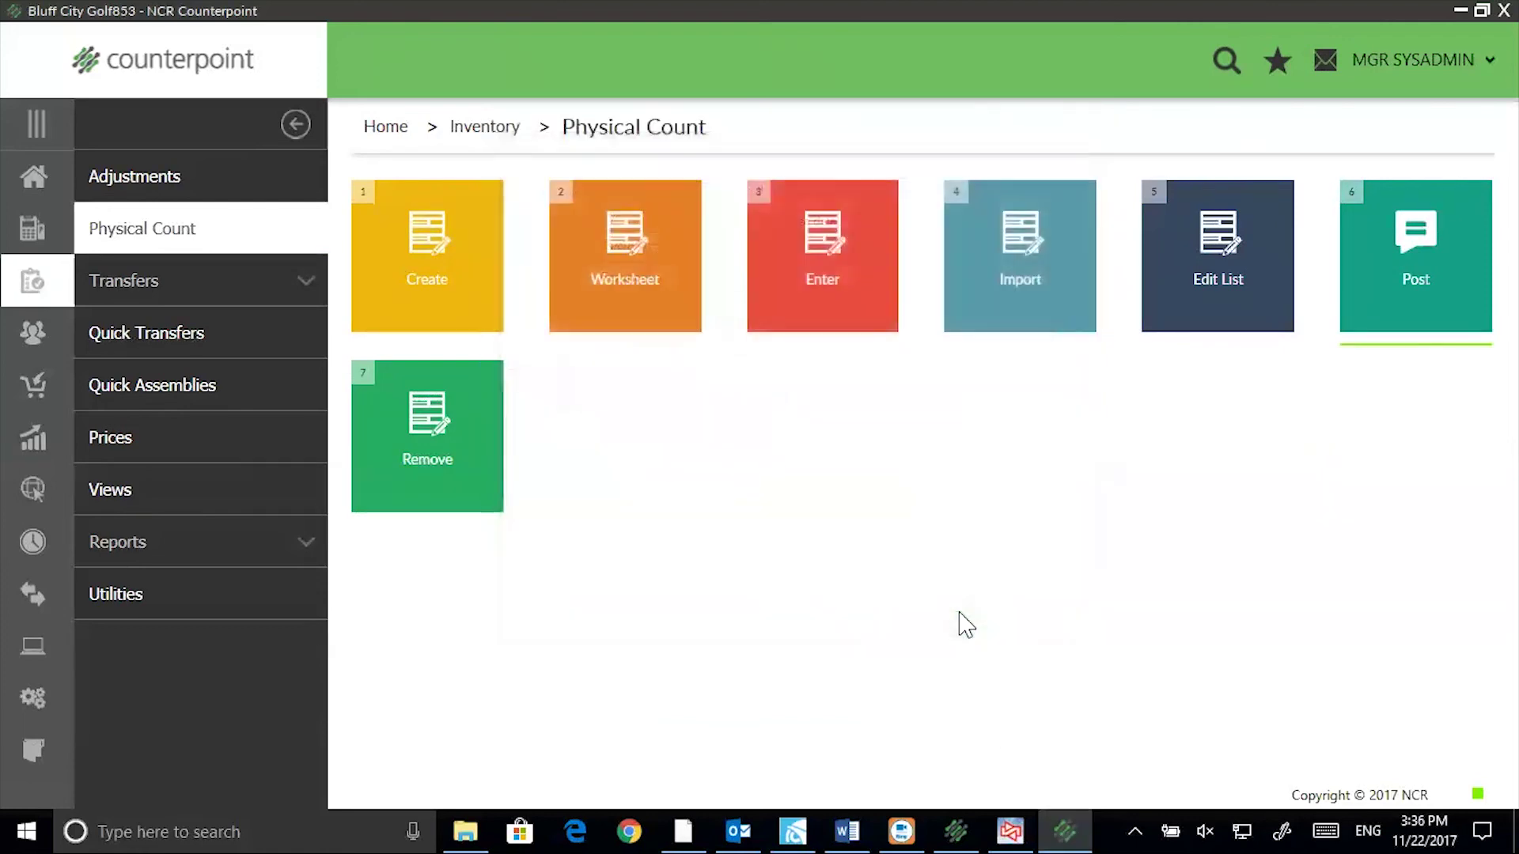